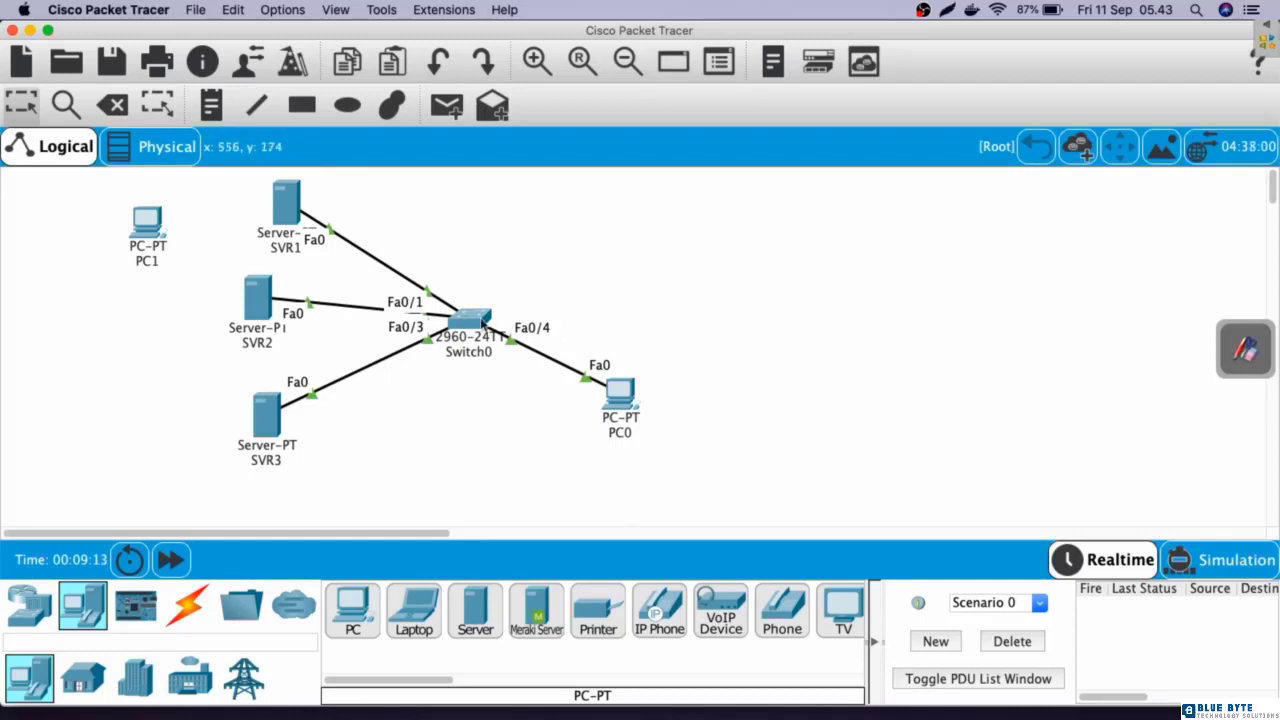
Open the Switch0 device window from the topology of three servers and PC0
left_click_drag(407, 299, 433, 416)
Open Switch0's CLI and enter global configuration mode with en and conf t
left_click(470, 320)
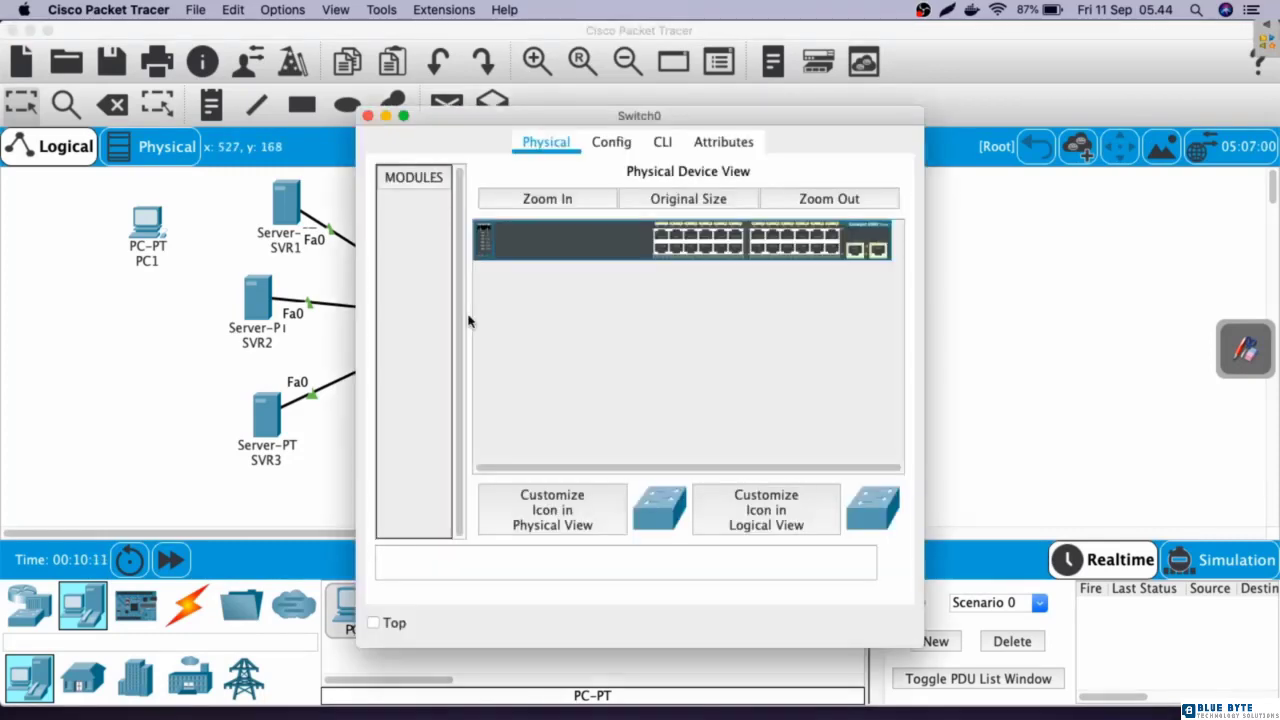
left_click(668, 143)
left_click_drag(652, 120, 1031, 80)
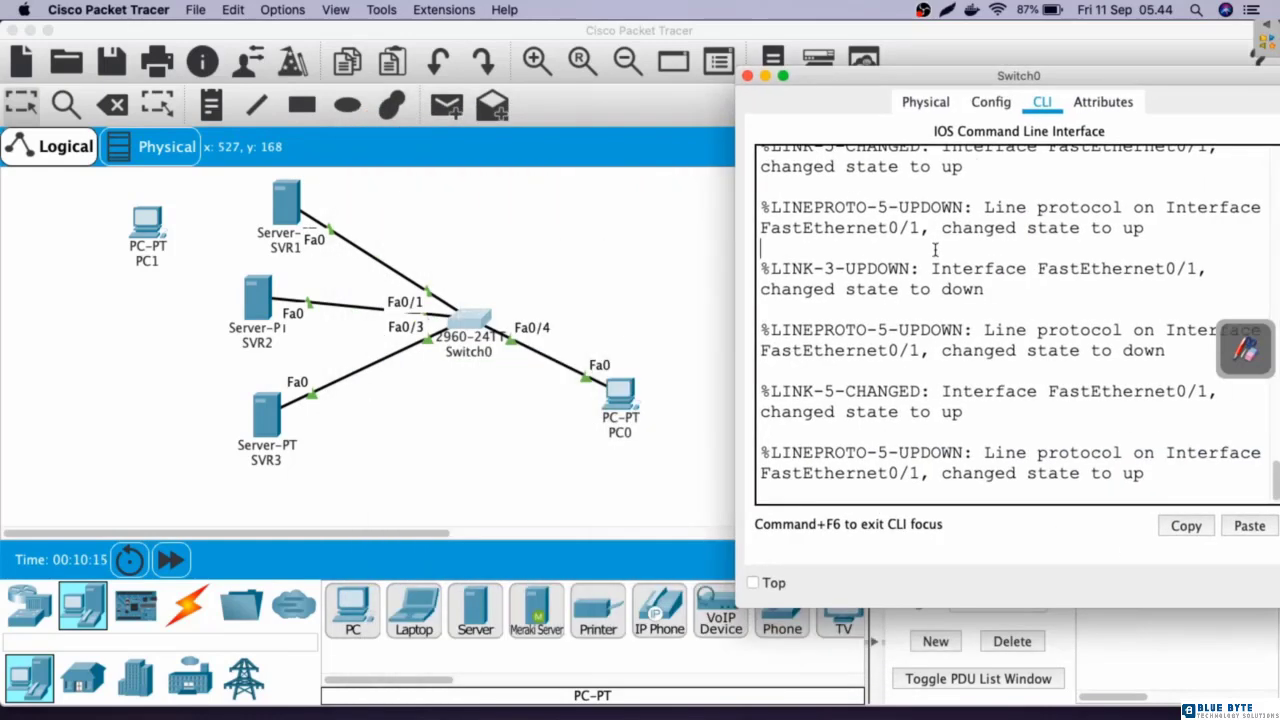
key("Return")
type("e")
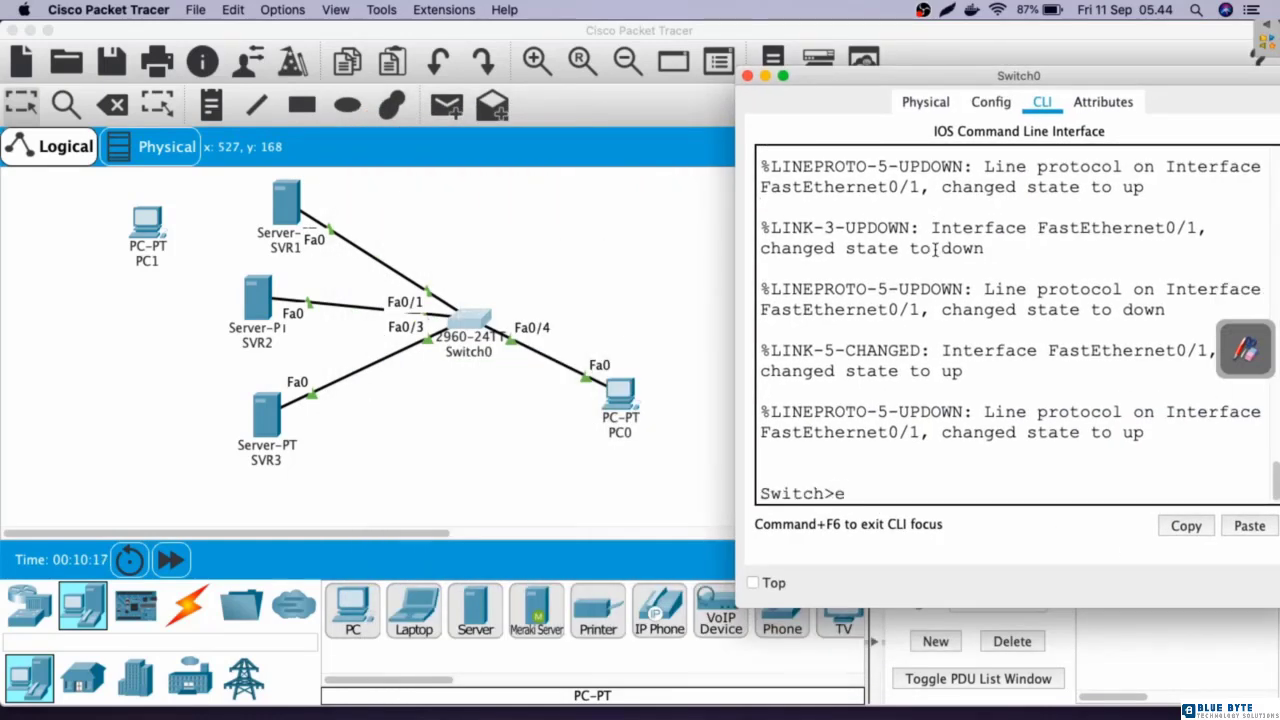
type("n")
key("Return")
type("conf t")
key("Return")
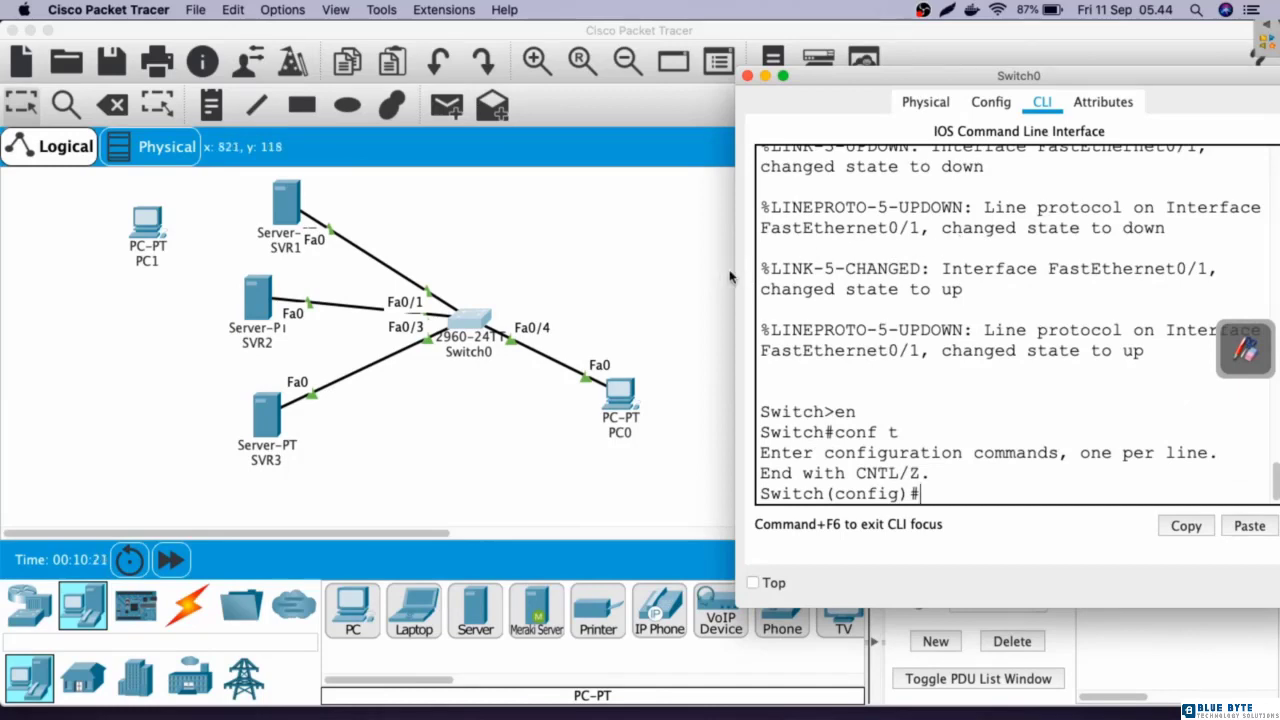
Widen the Switch0 console window and reposition SVR1 in the topology
left_click_drag(737, 277, 592, 278)
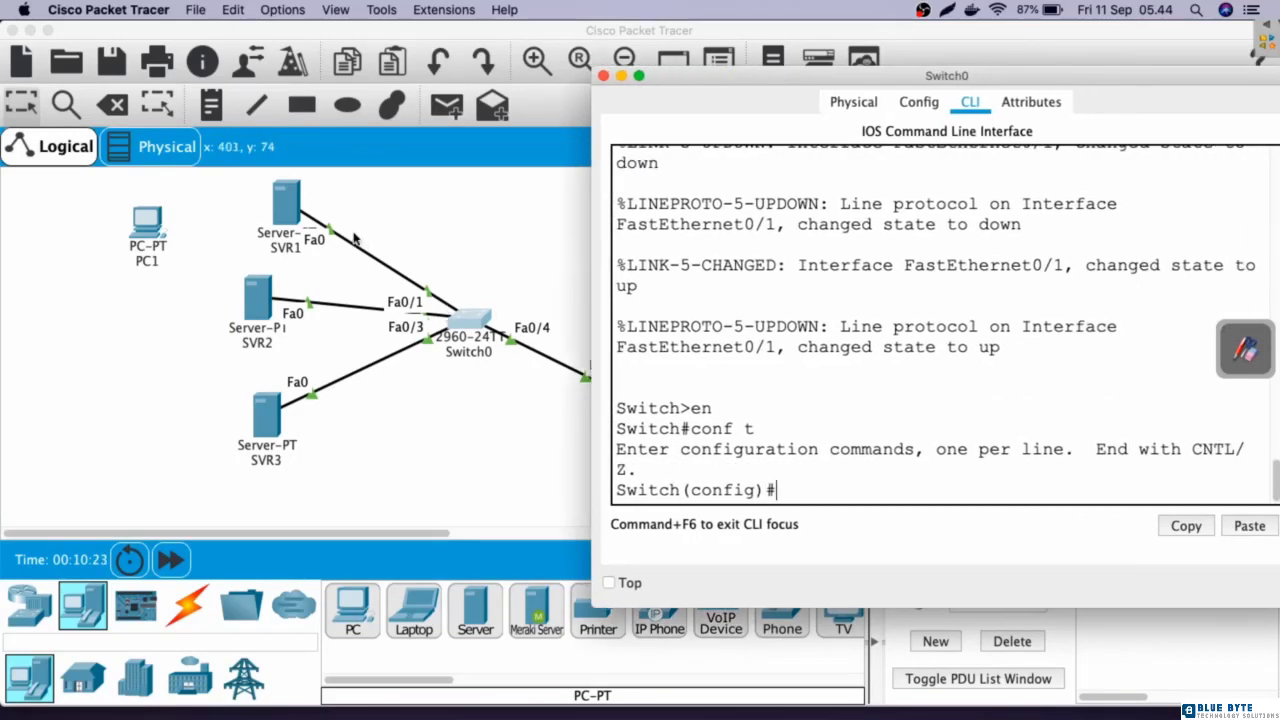
mouse_move(276, 214)
left_mouse_down()
mouse_move(343, 207)
mouse_move(280, 212)
left_mouse_up()
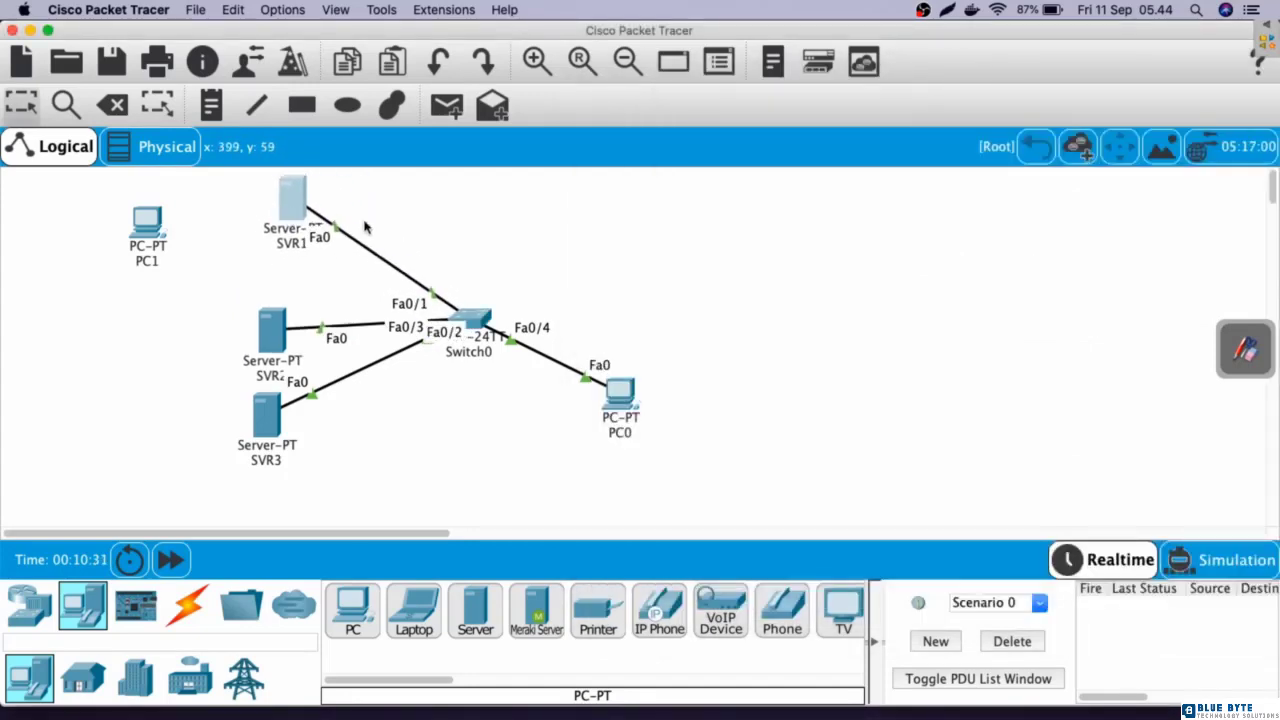
left_click_drag(450, 244, 432, 308)
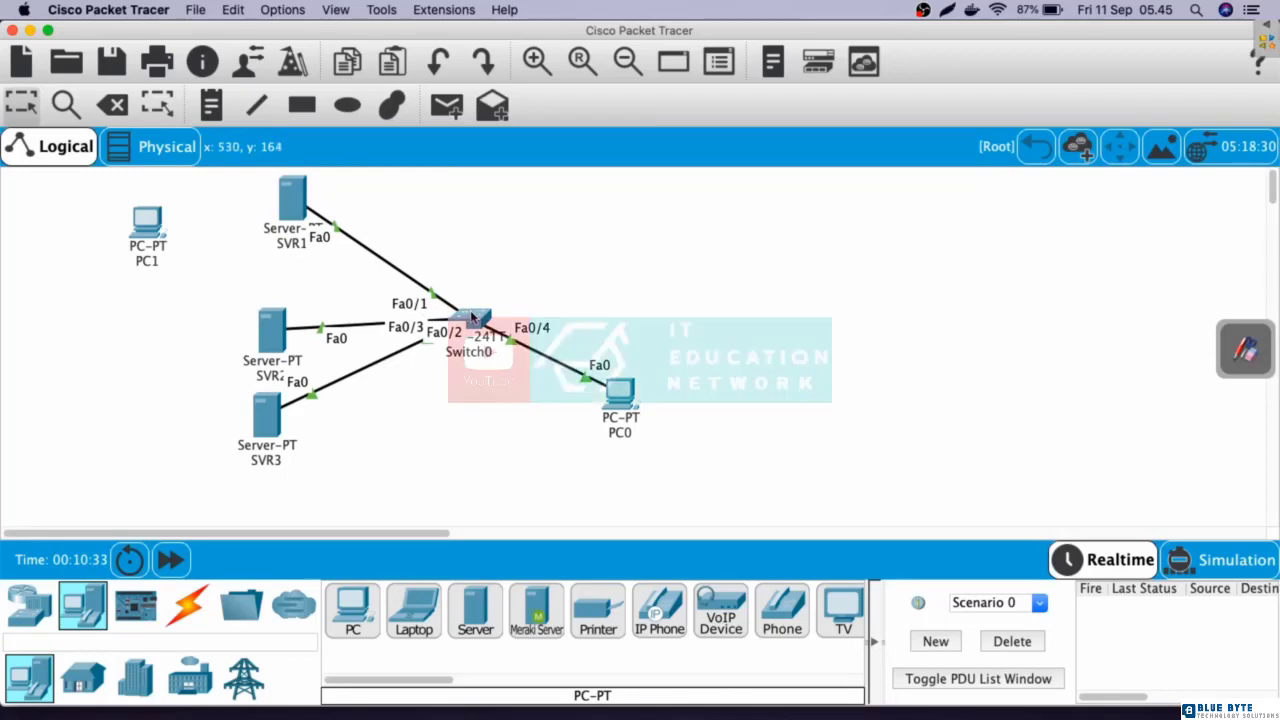
Enter interface configuration for Fa0/1 on Switch0 with int fa0/1
left_click(470, 312)
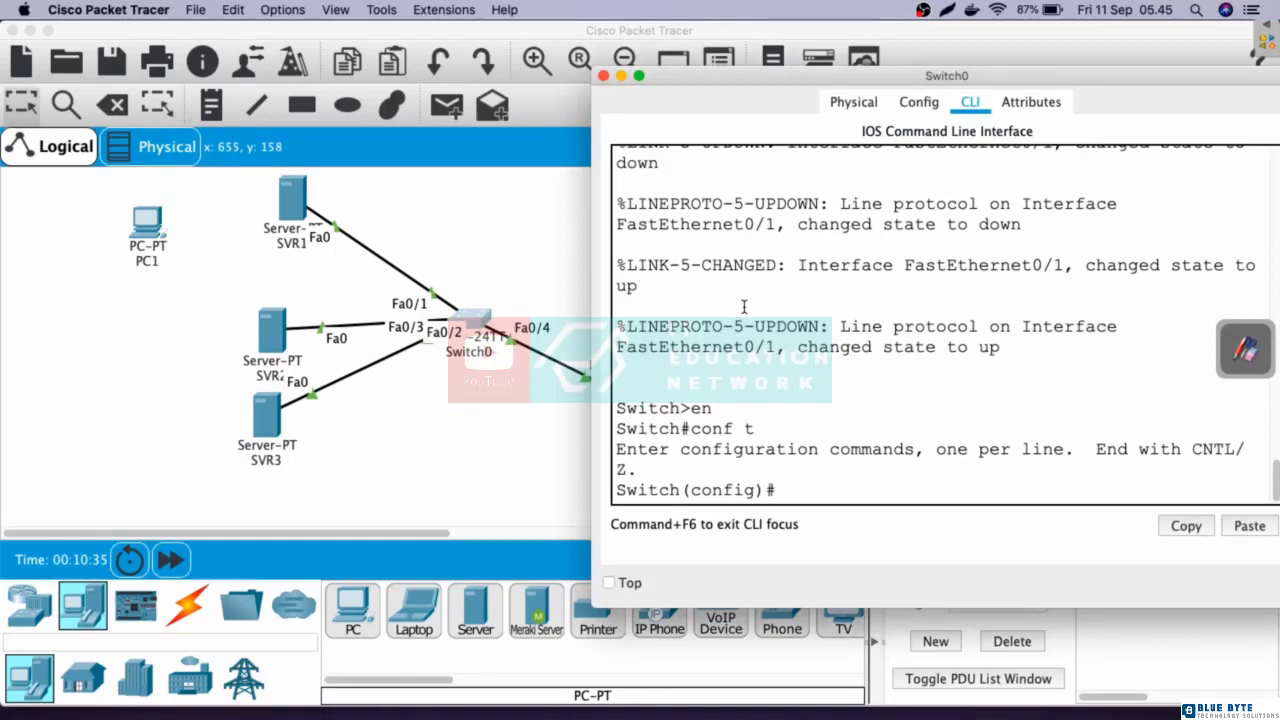
type("int fa0/1")
key("Return")
key("Return")
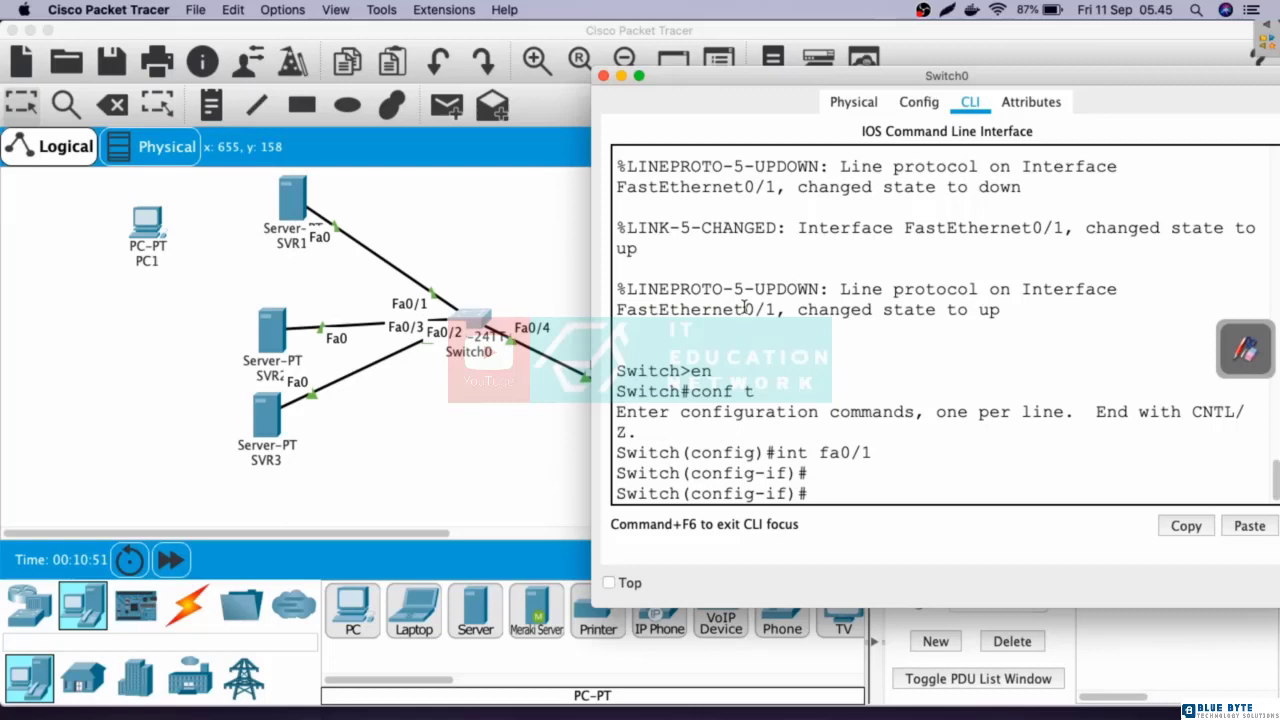
Run do show int fa0/1 switchport and highlight the Administrative Mode: dynamic auto line
key("Return")
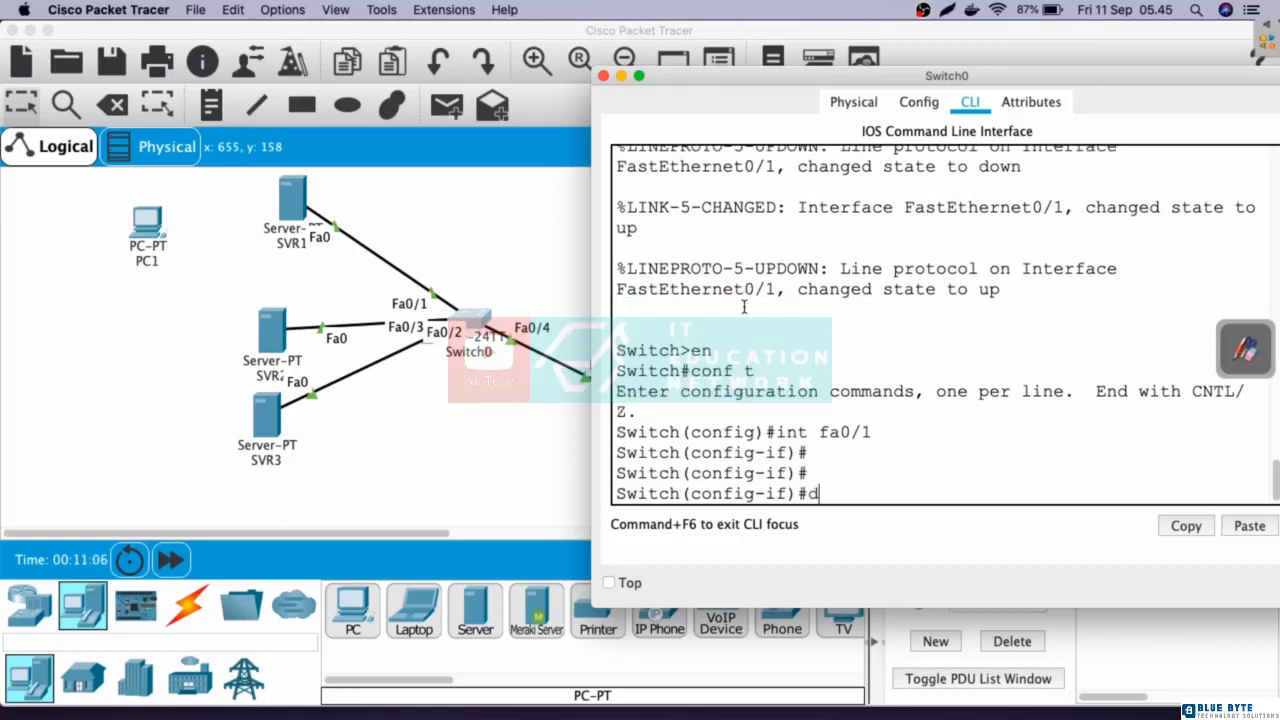
type("do show int fa0/1")
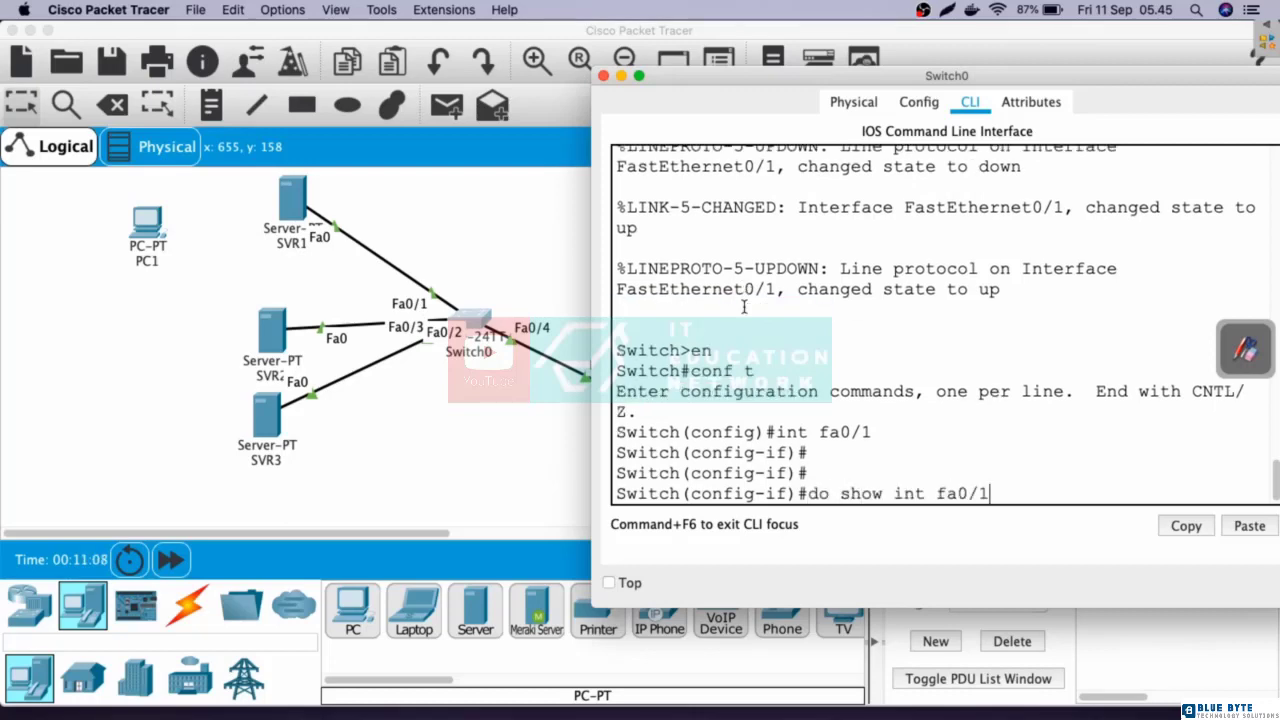
type(" switchport")
key("Return")
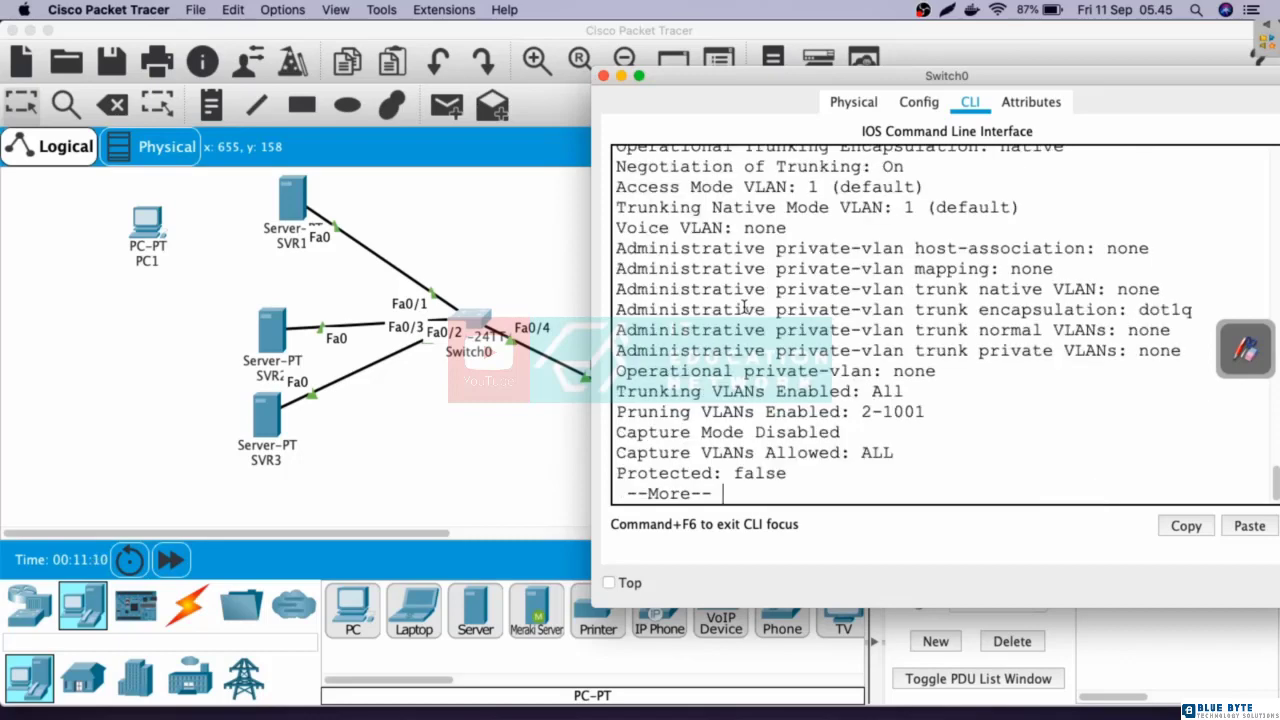
scroll(816, 320, "up", 5)
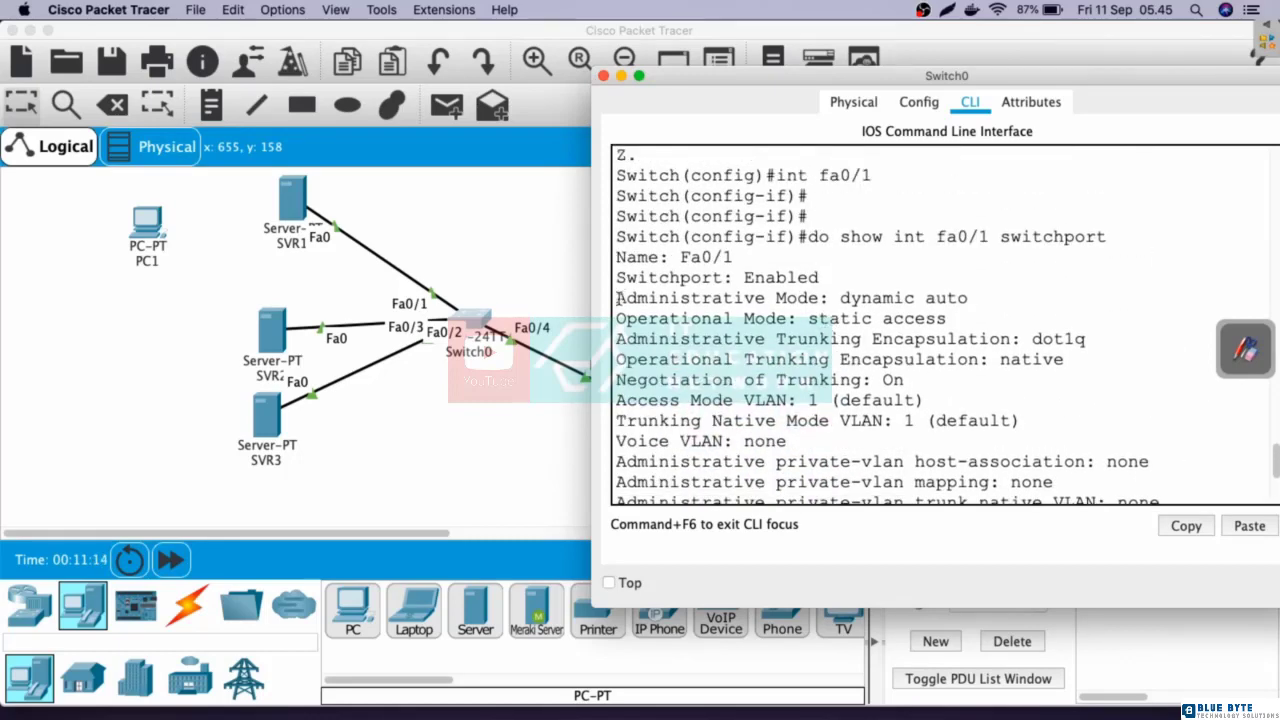
left_click_drag(617, 298, 973, 298)
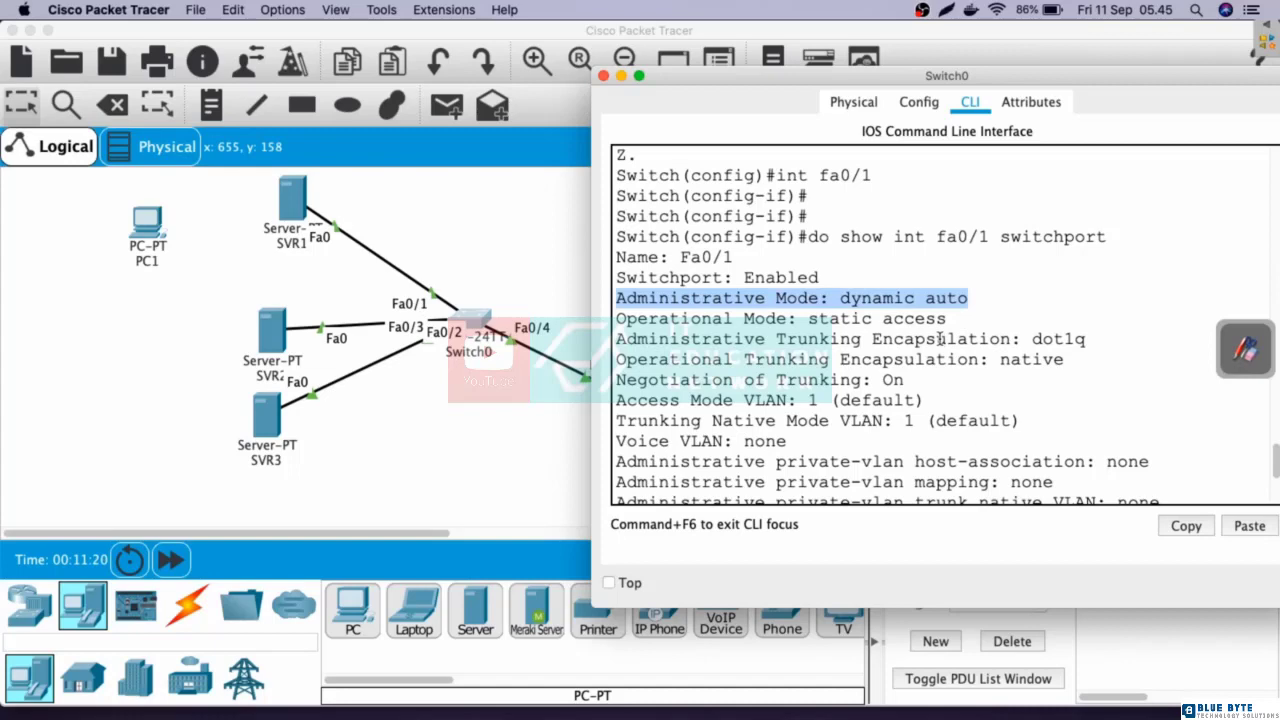
scroll(940, 350, "down", 4)
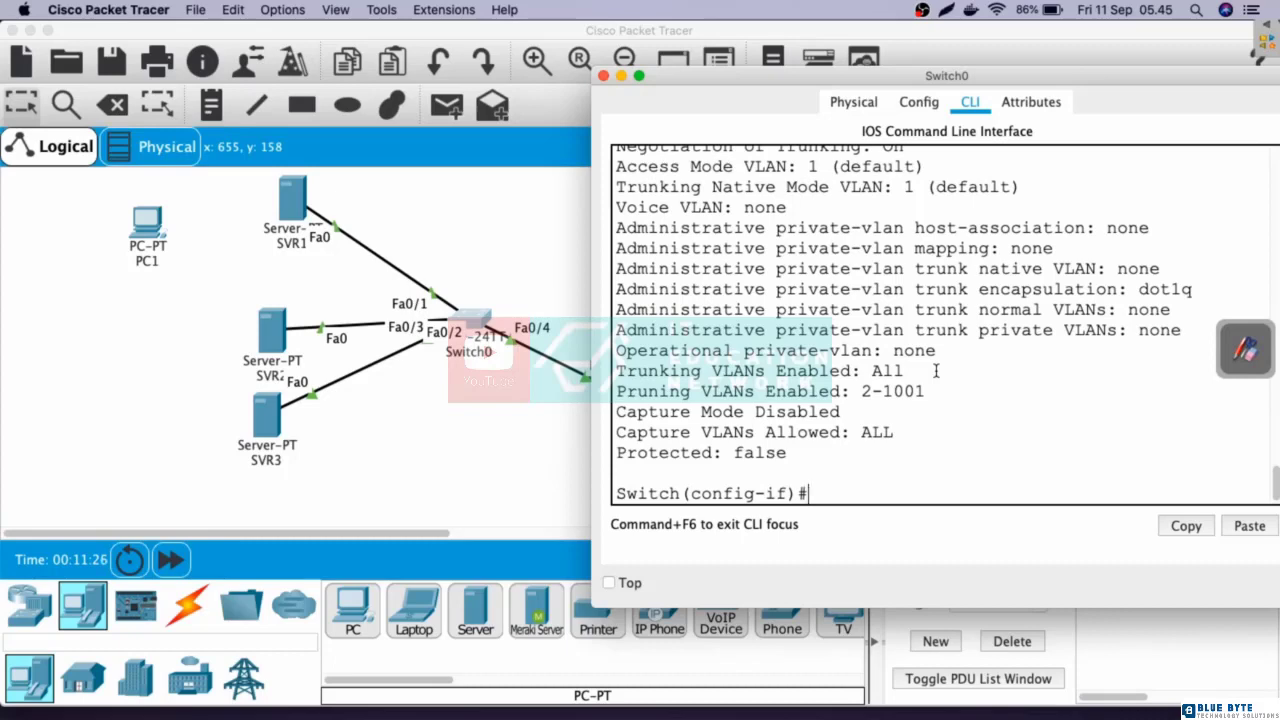
Set Fa0/1 to switchport mode access and enable switchport port-security
type("switchpor")
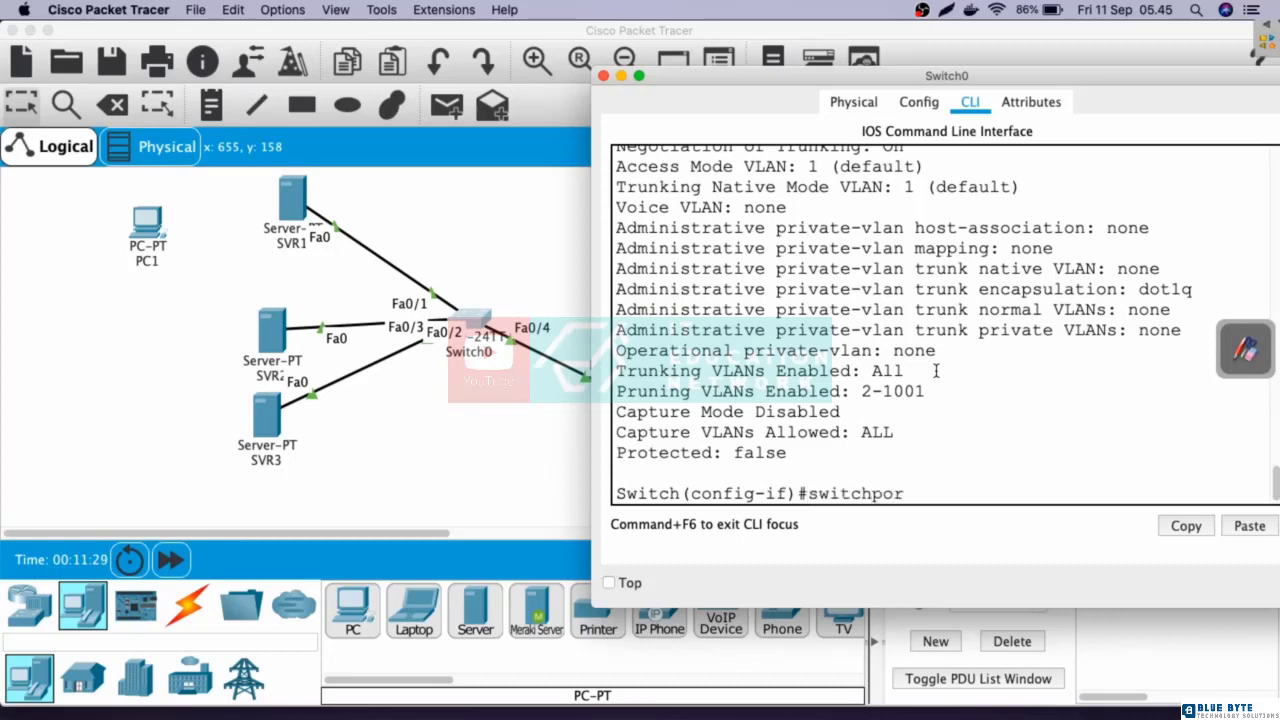
type("t mode access")
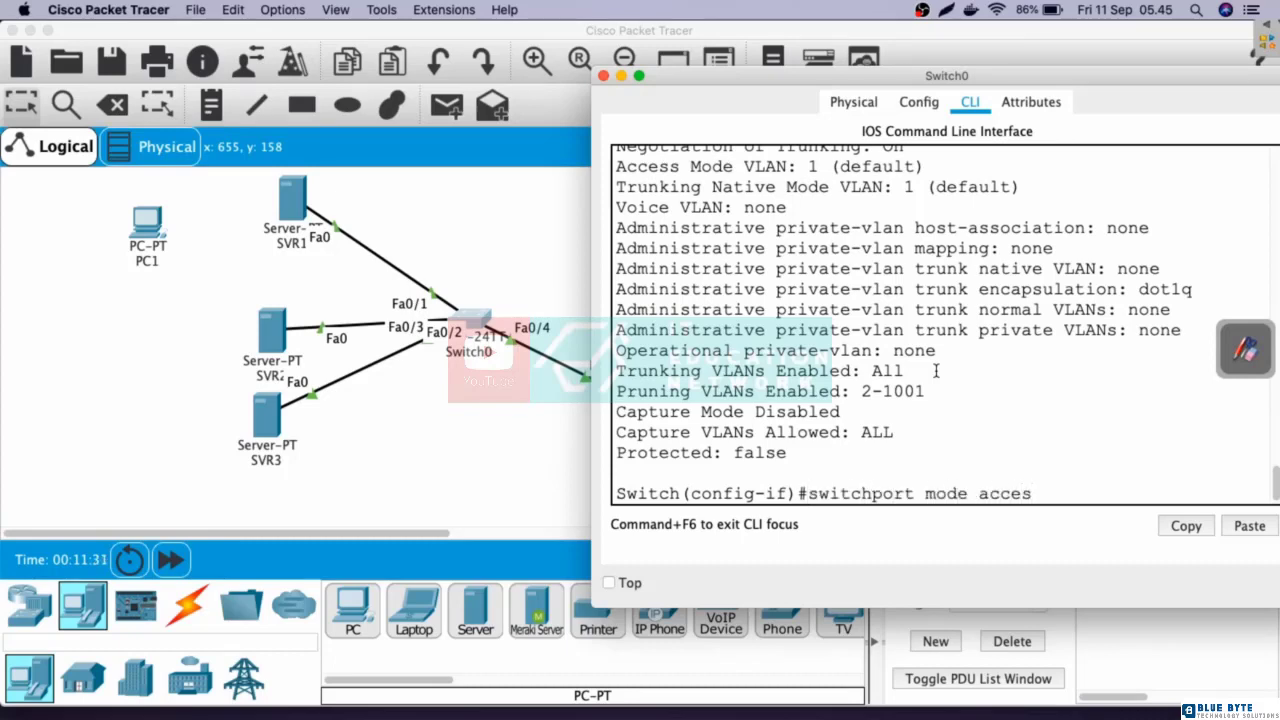
key("Return")
key("Return")
key("Return")
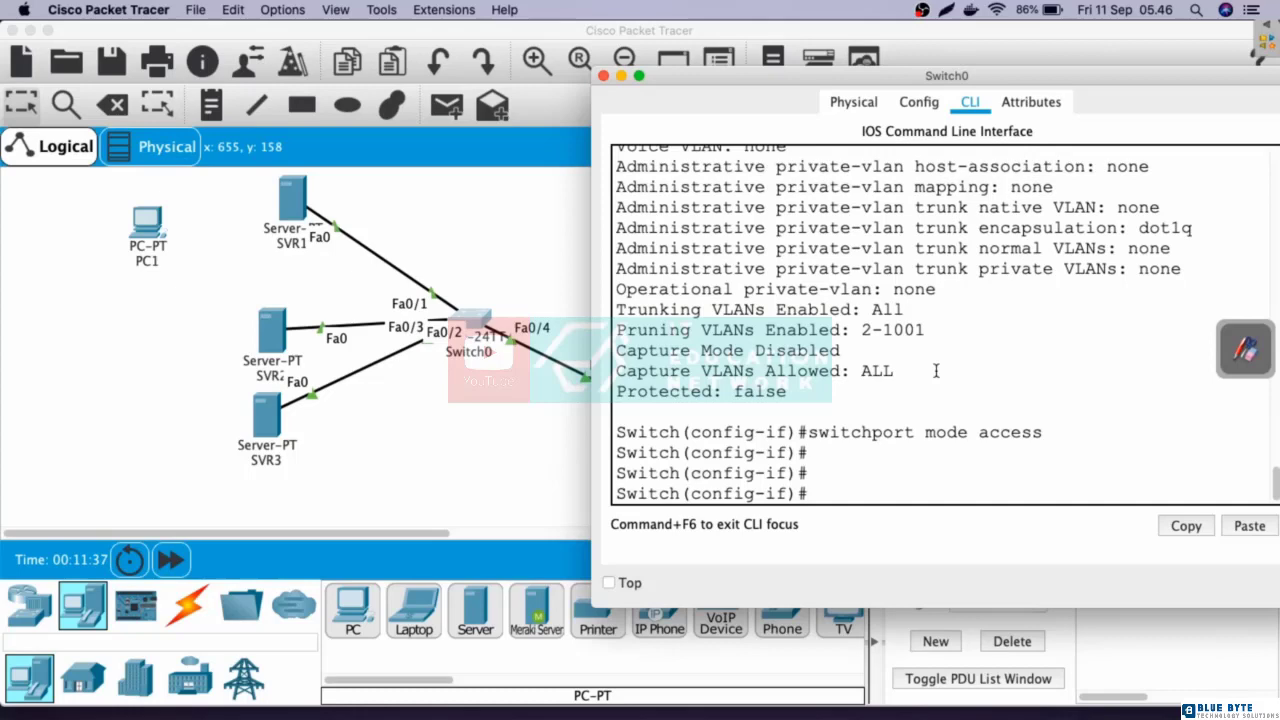
type("swit")
key("Tab")
type("po")
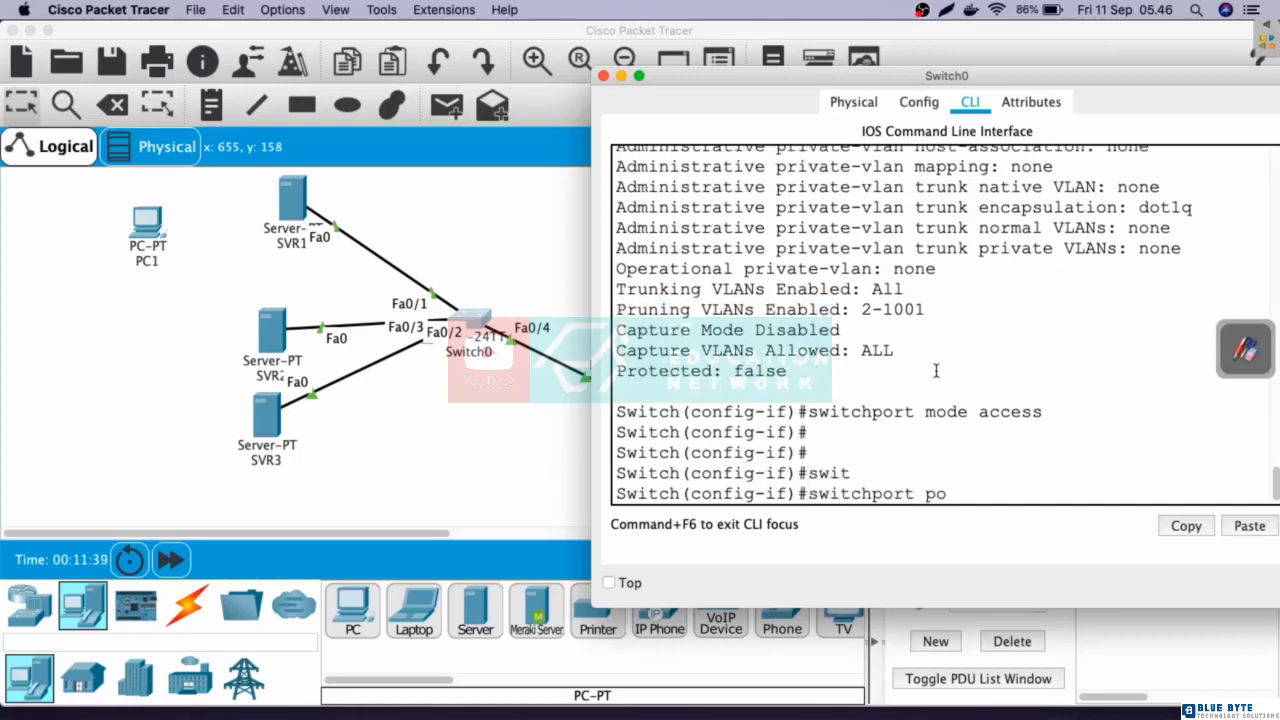
type("r")
key("Tab")
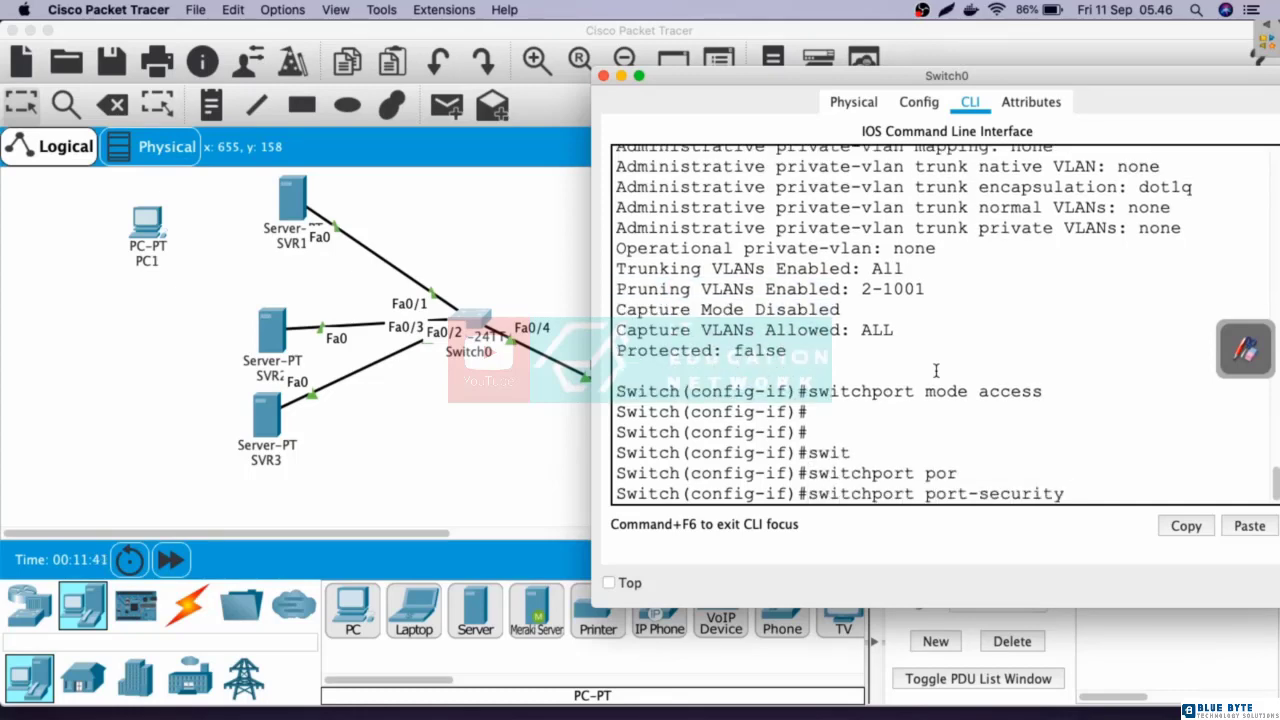
key("Return")
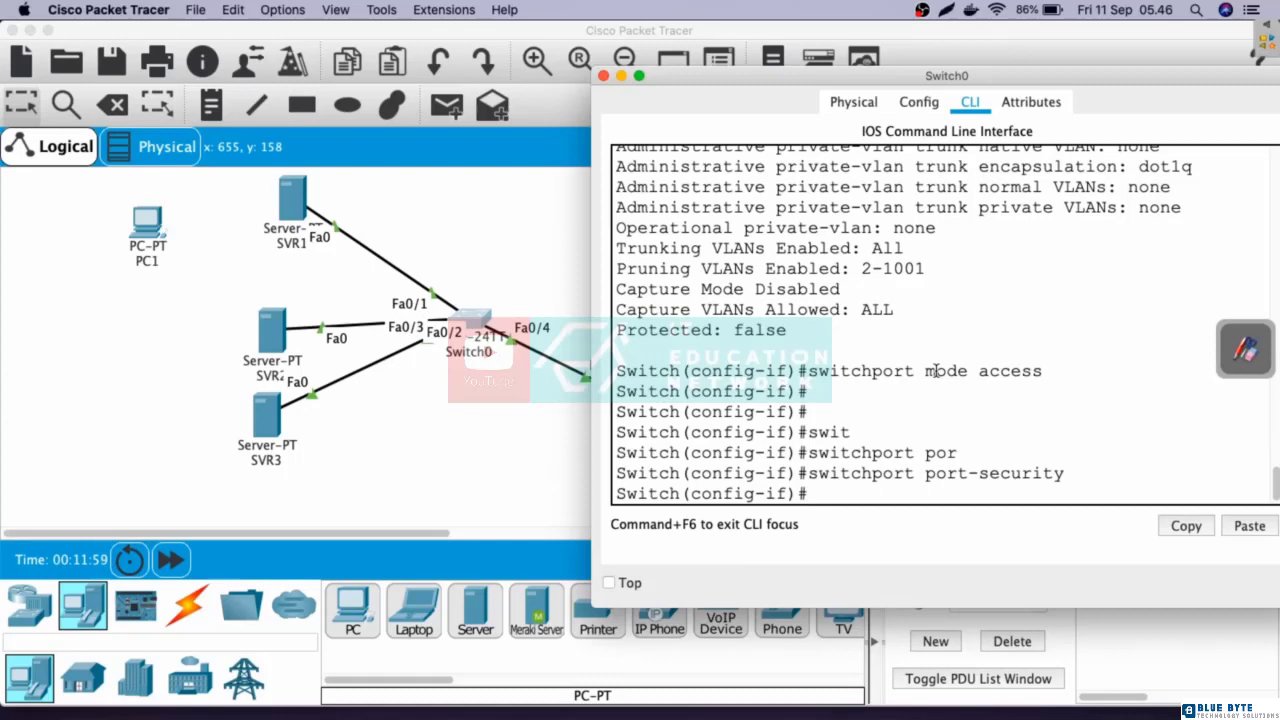
Copy MAC address 00E0.B09A.213A from SVR1's FastEthernet0 config and close its window
left_click(292, 204)
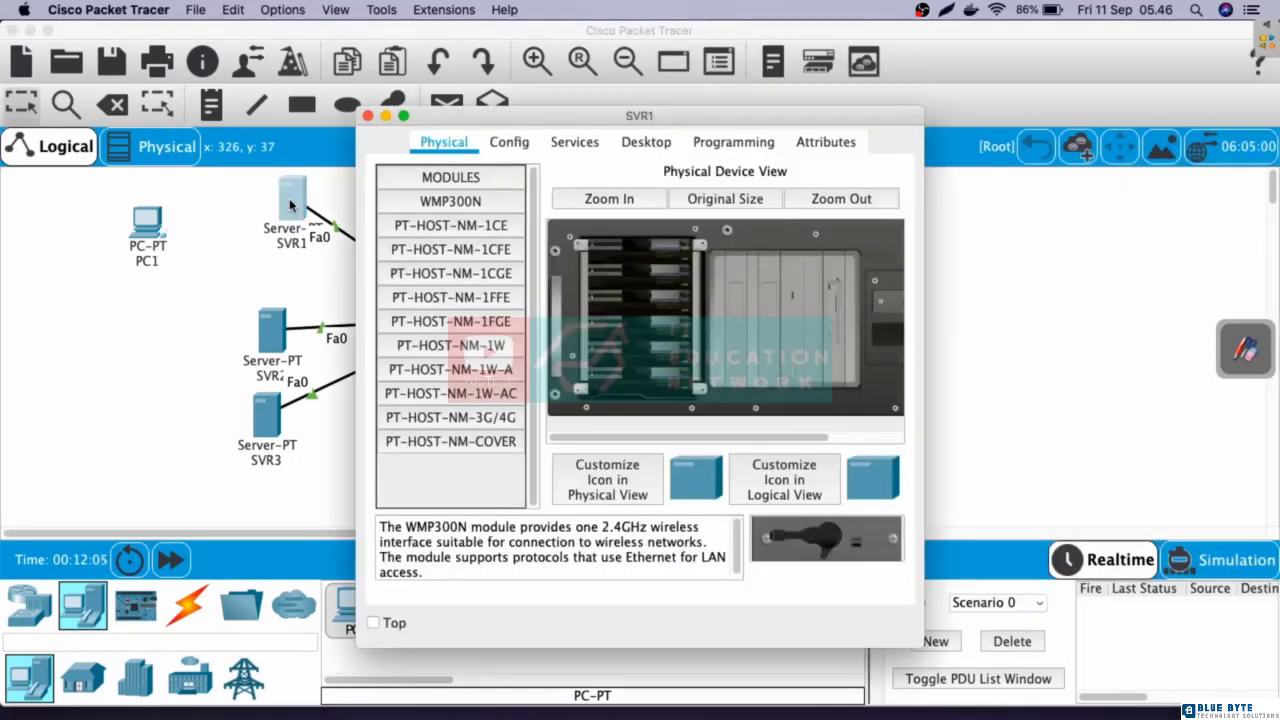
left_click(519, 143)
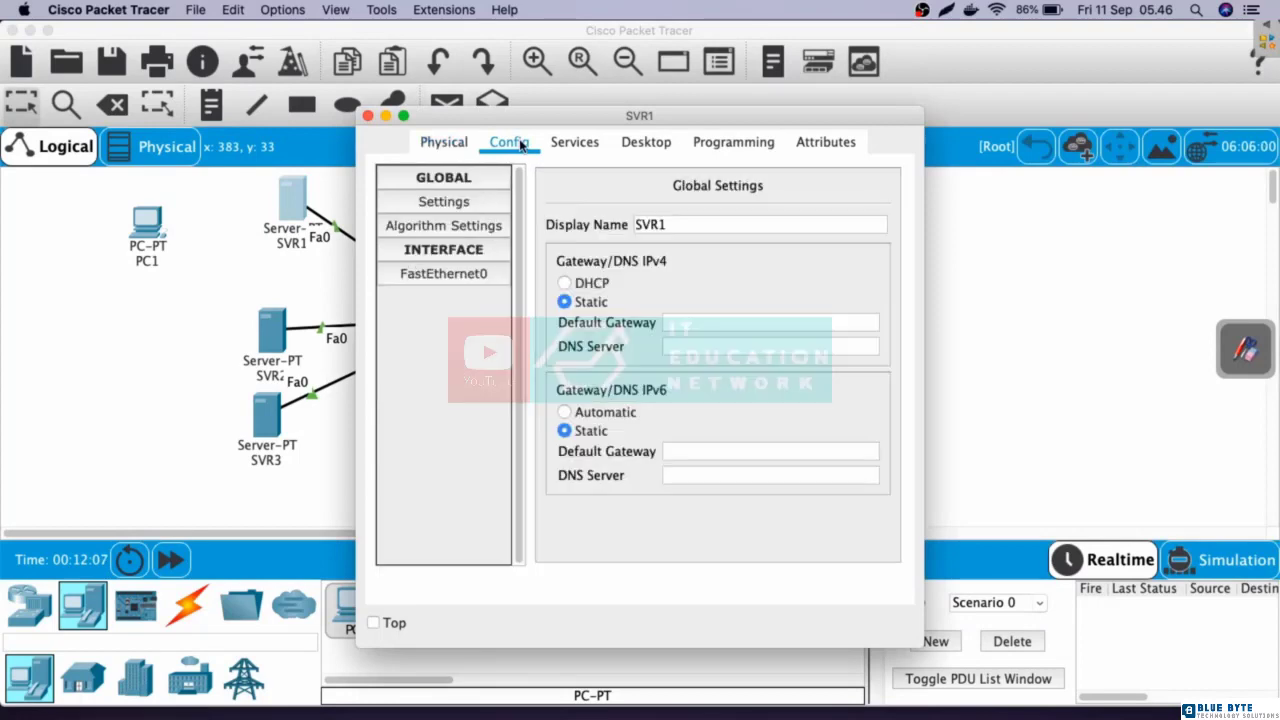
left_click(482, 277)
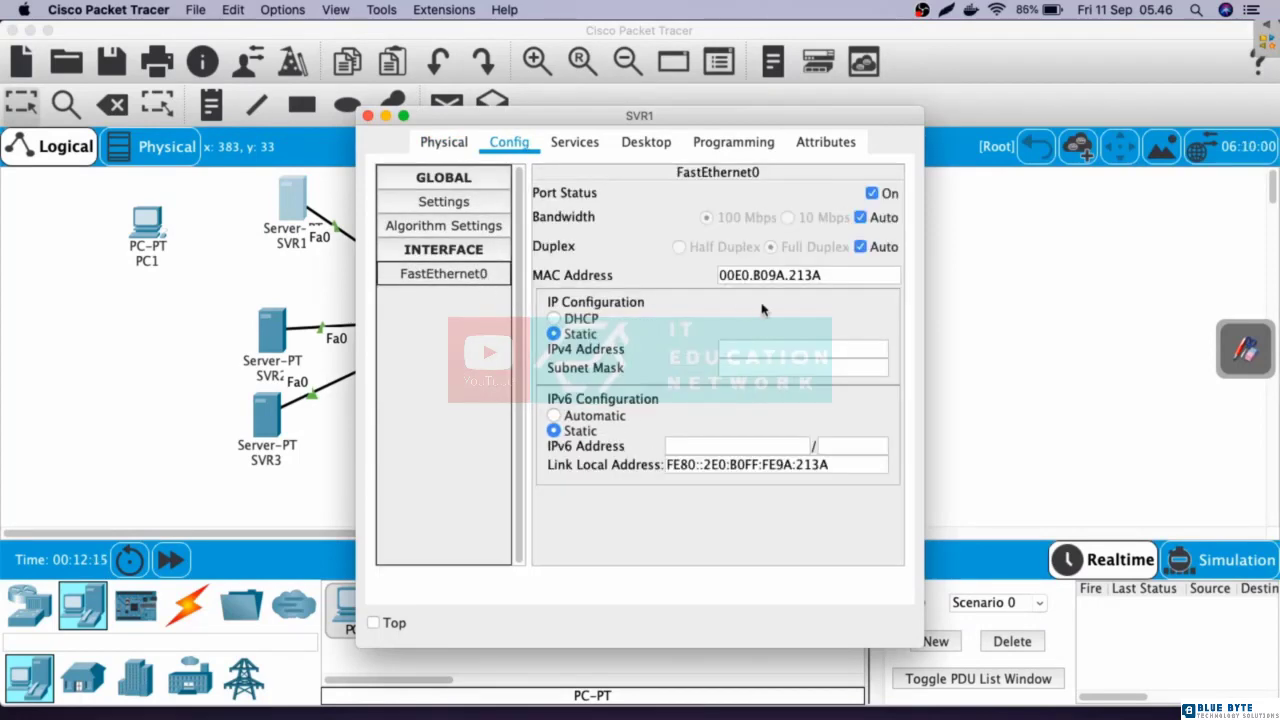
left_click_drag(828, 280, 694, 276)
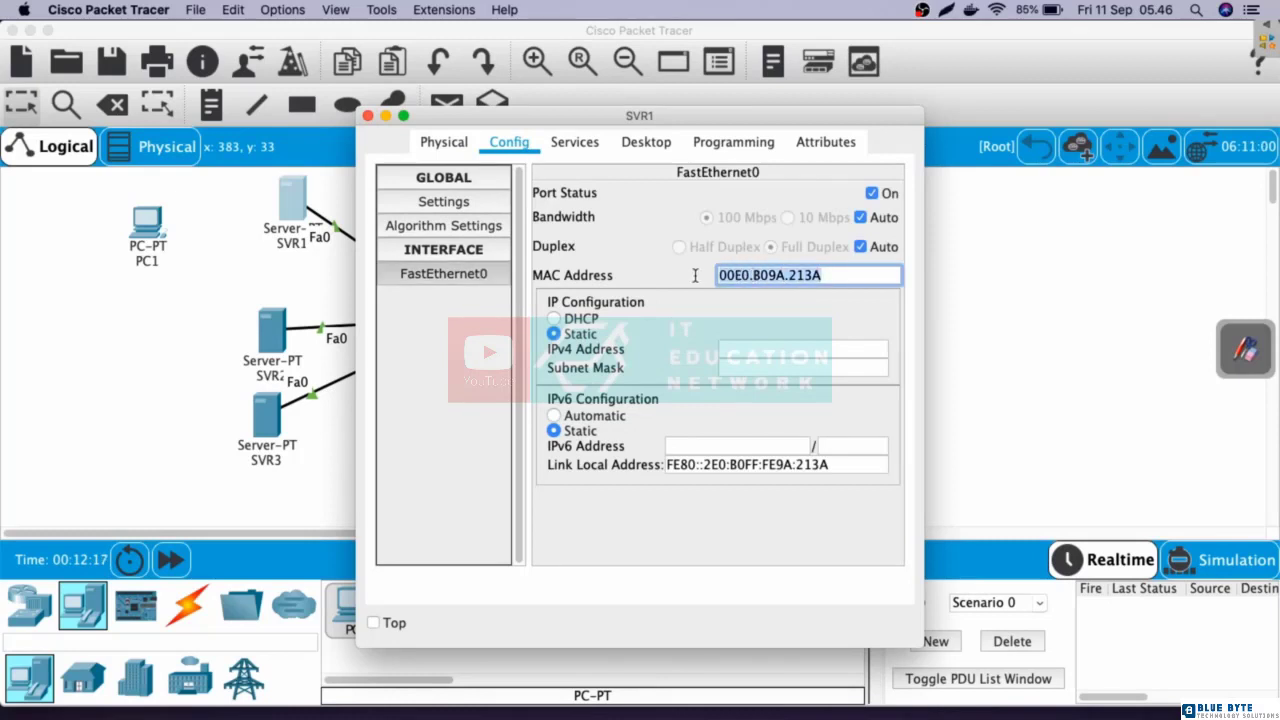
right_click(756, 283)
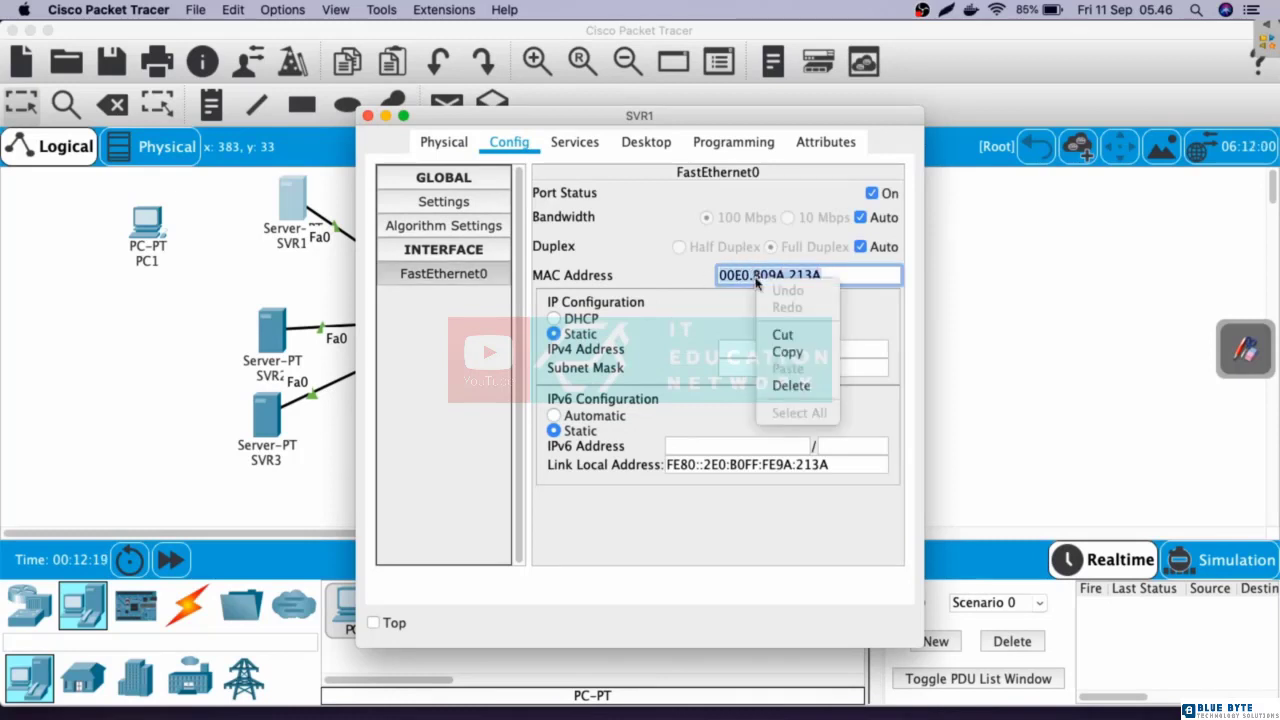
left_click(787, 353)
key("super+w")
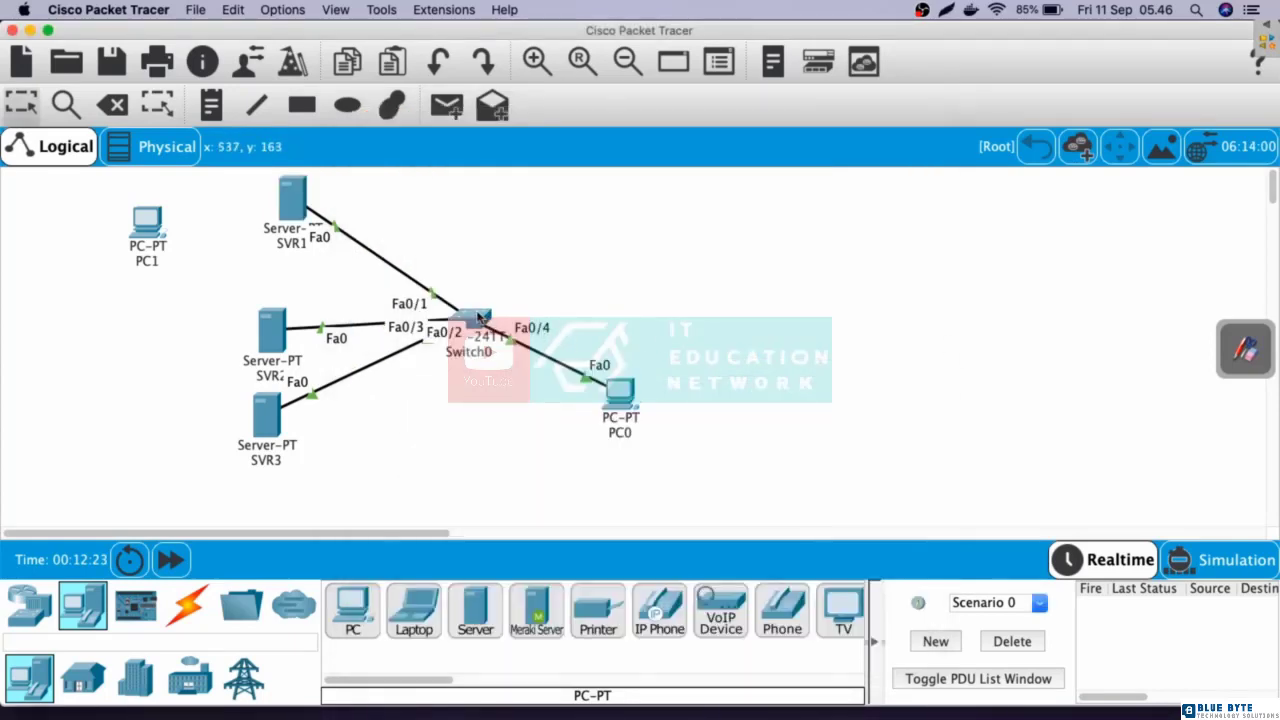
Enter switchport port-security mac-address 00E0.B09A.213A on Fa0/1 by pasting SVR1's MAC
left_click(485, 320)
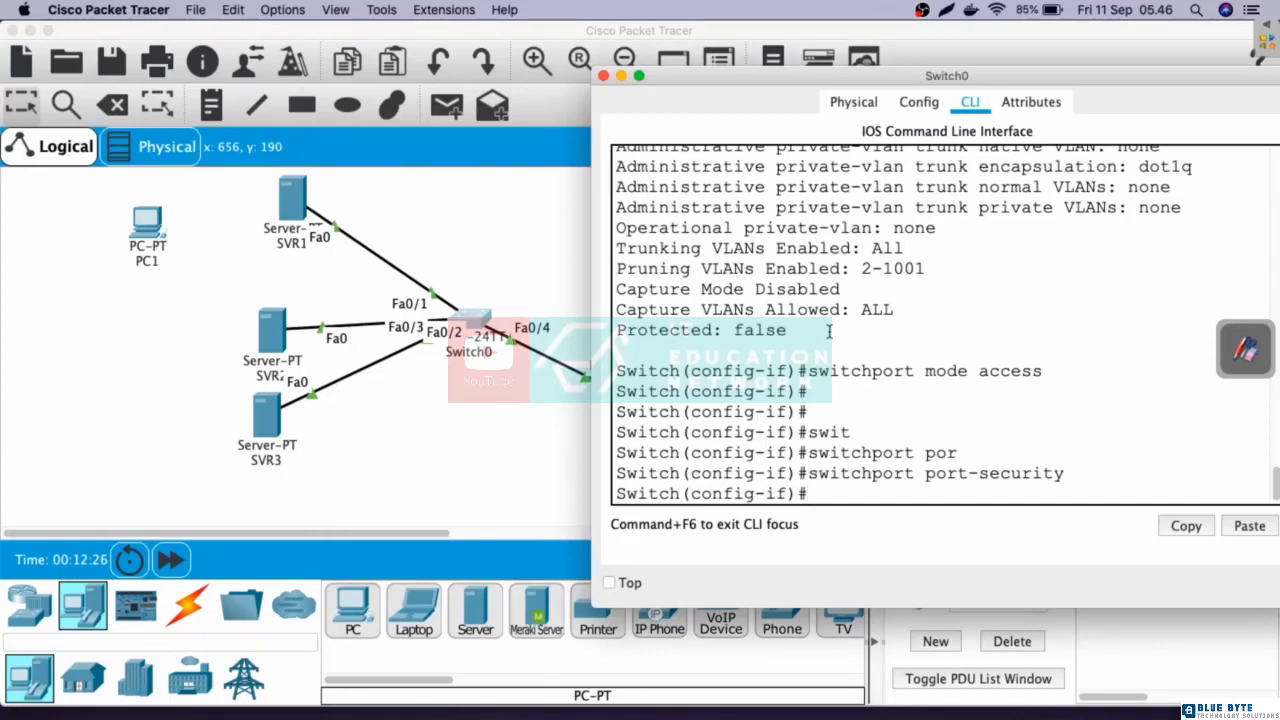
type("swi")
key("Tab")
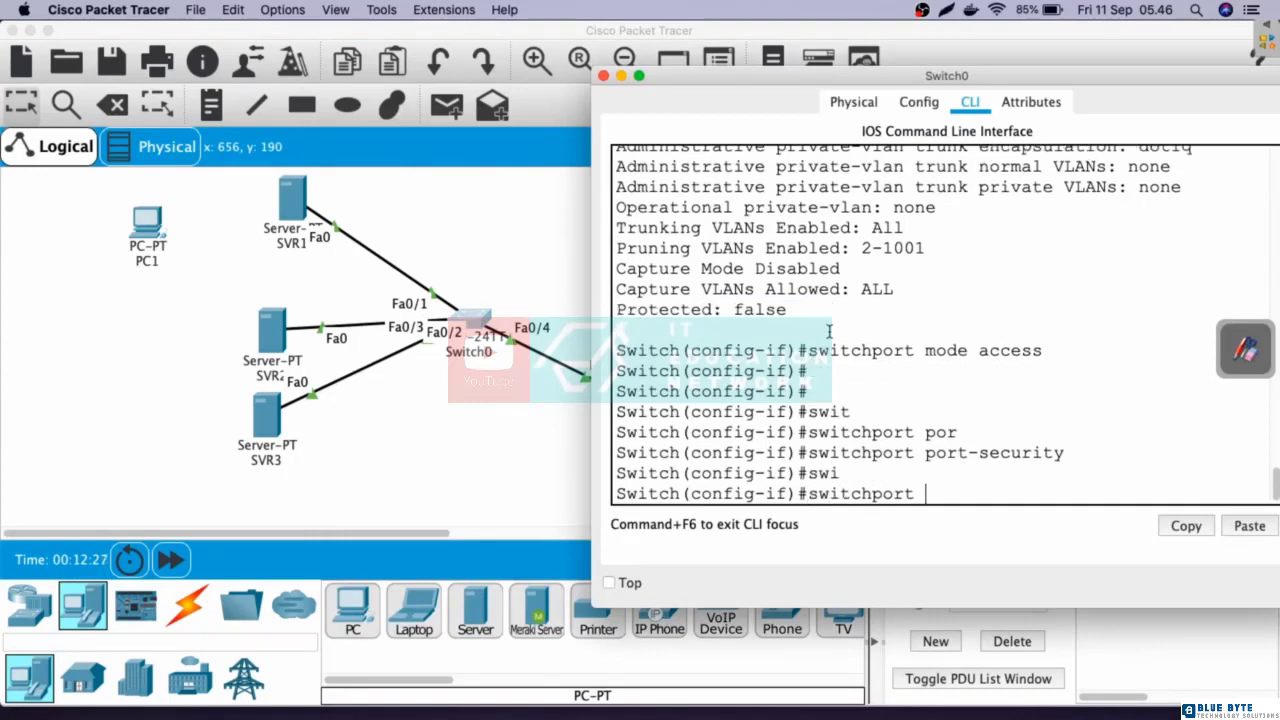
type("por")
key("Tab")
type("mac-ad")
key("Tab")
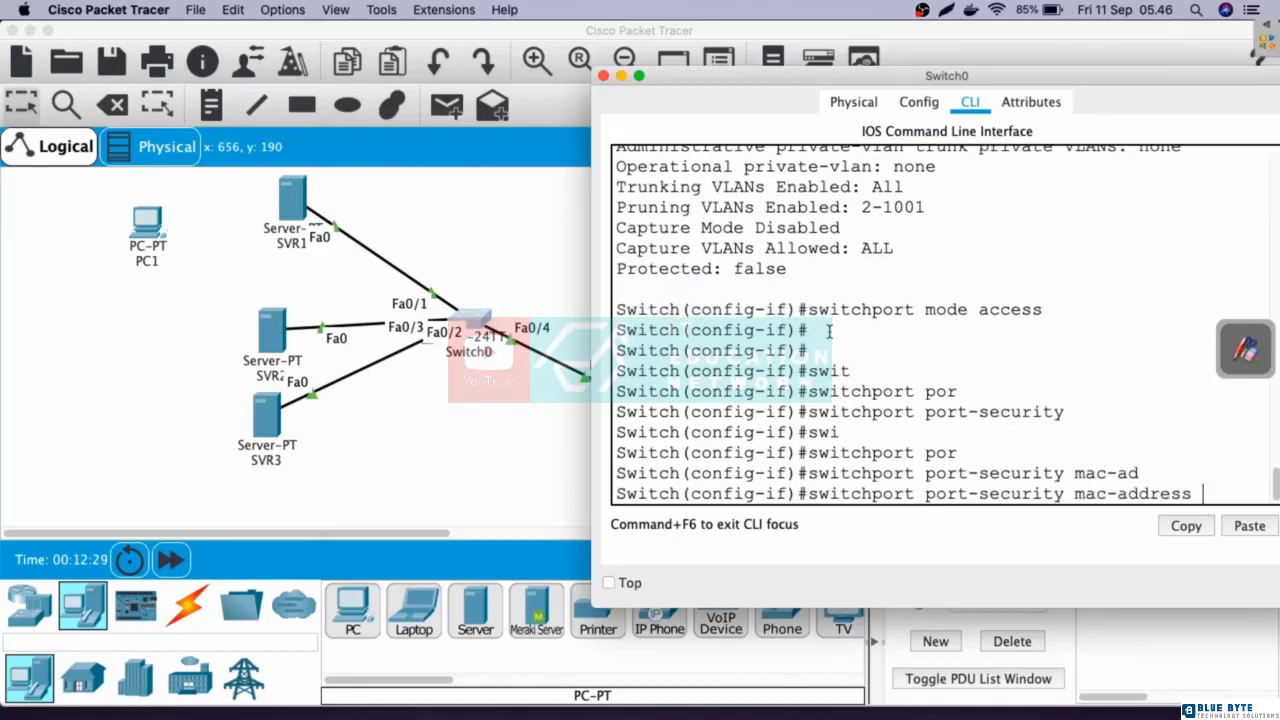
left_click_drag(818, 78, 669, 78)
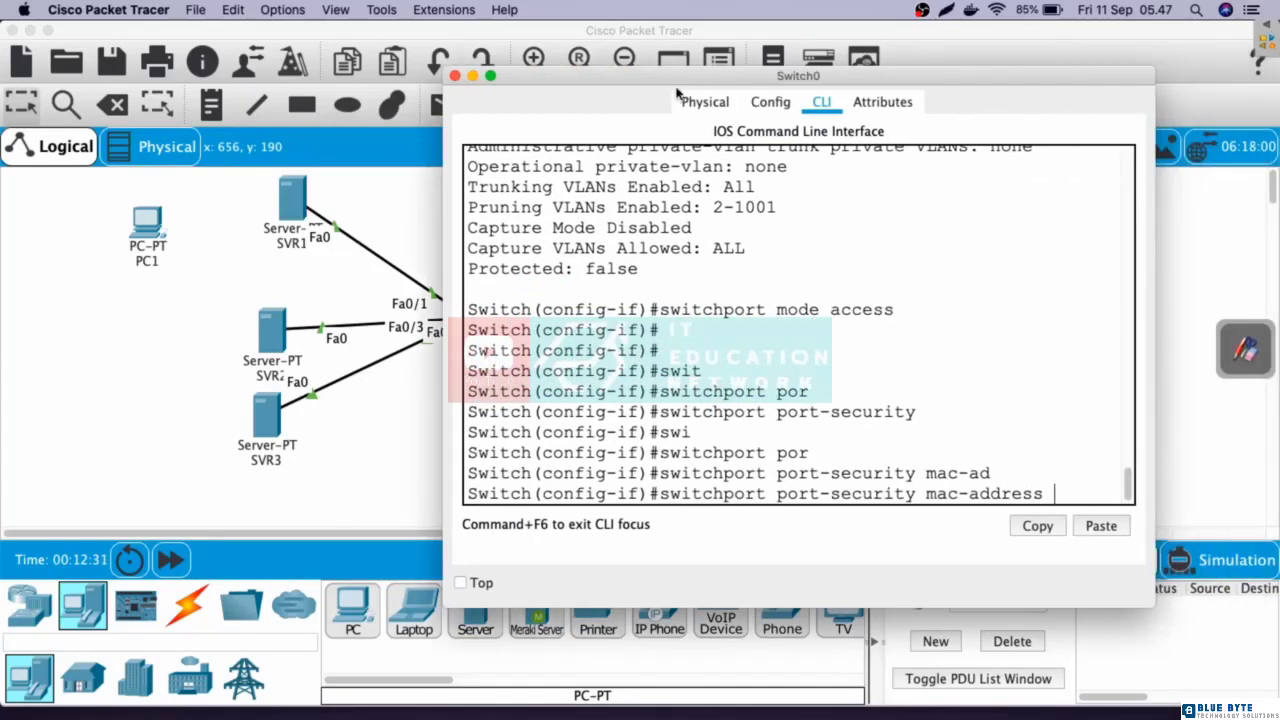
right_click(935, 318)
left_click(960, 343)
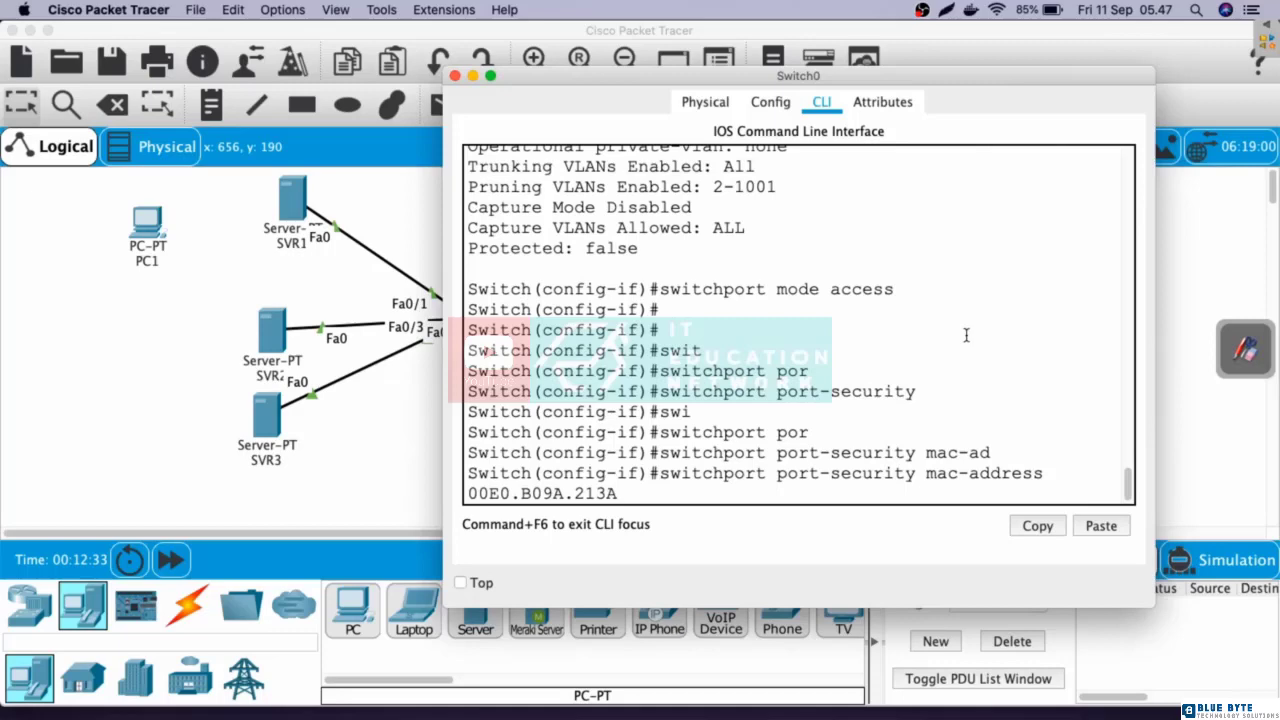
key("Return")
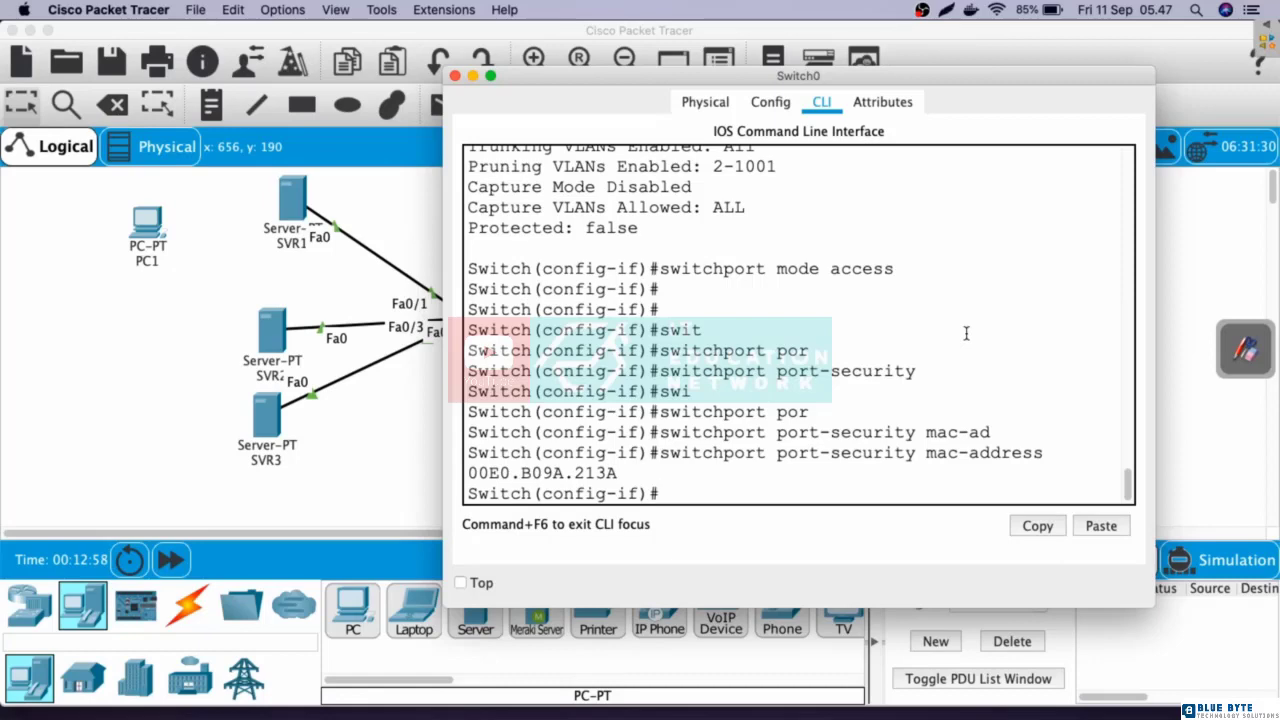
Enter switchport port-security maximum 1 on Fa0/1 after removing stray characters
type("swit")
key("Tab")
type("por")
key("Tab")
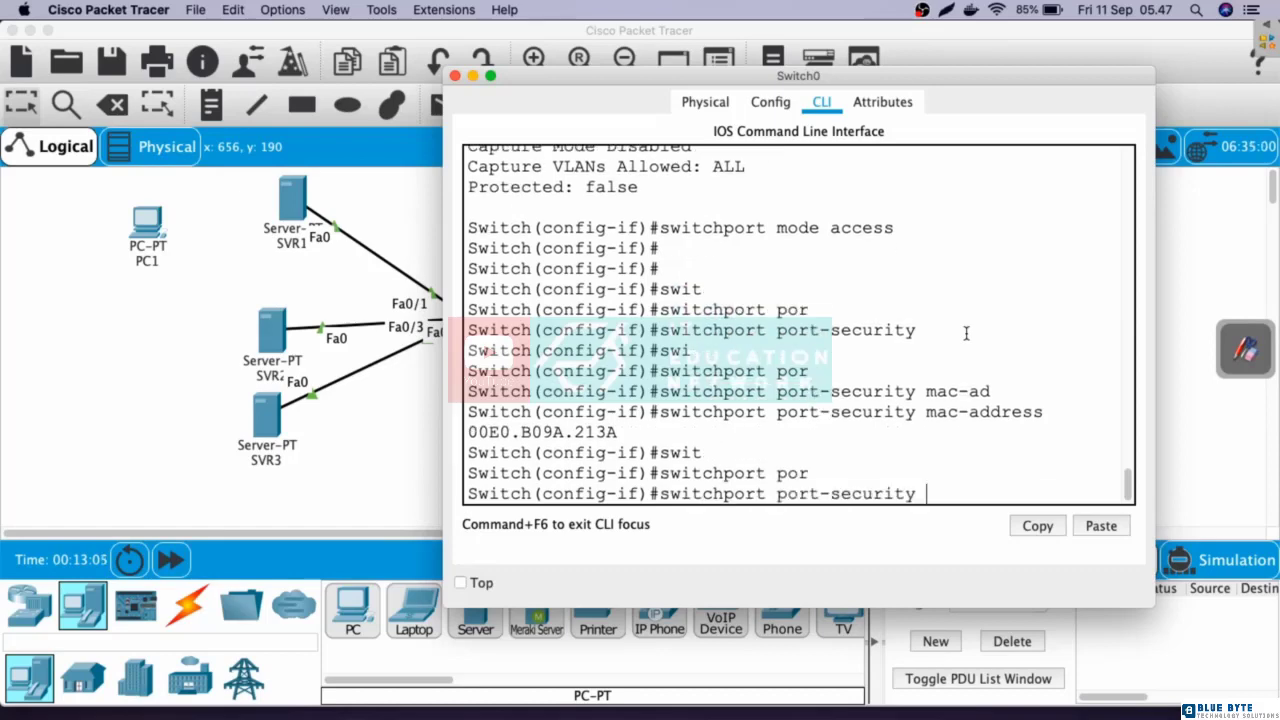
type("max")
key("Tab")
type("1")
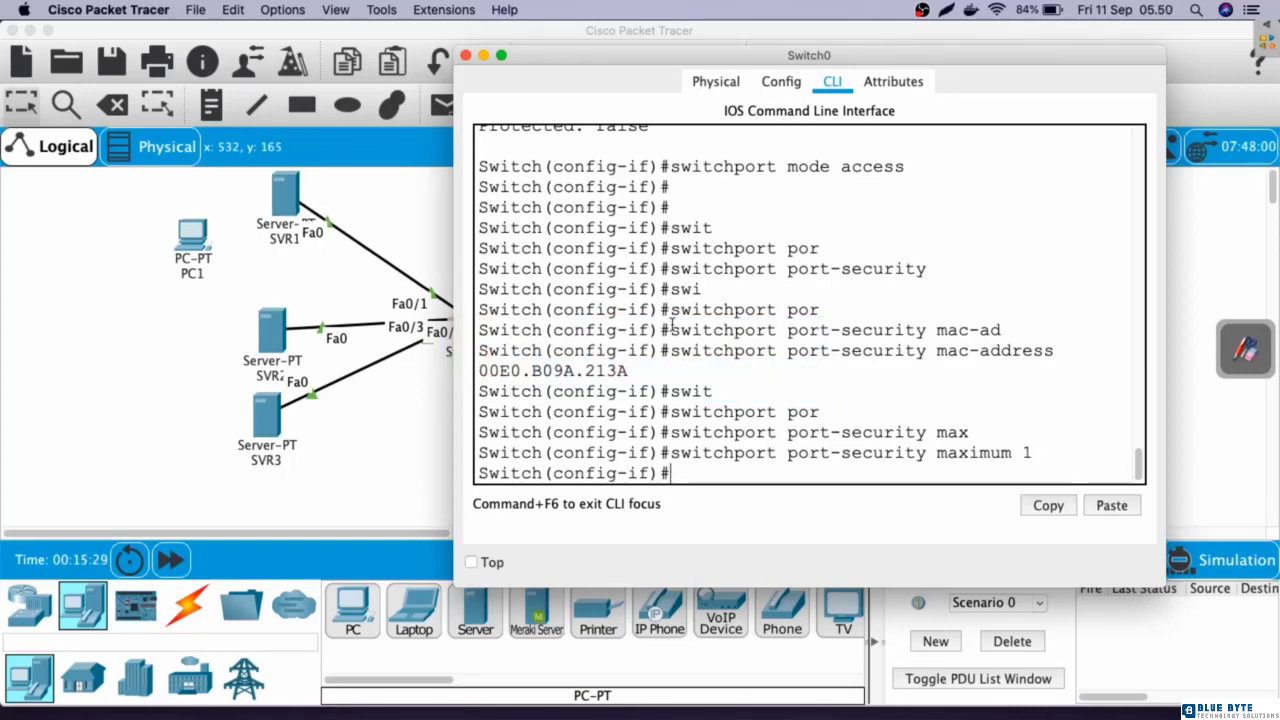
List the port-security violation modes and highlight protect, restrict and shutdown
type("swi")
key("Tab")
type("por")
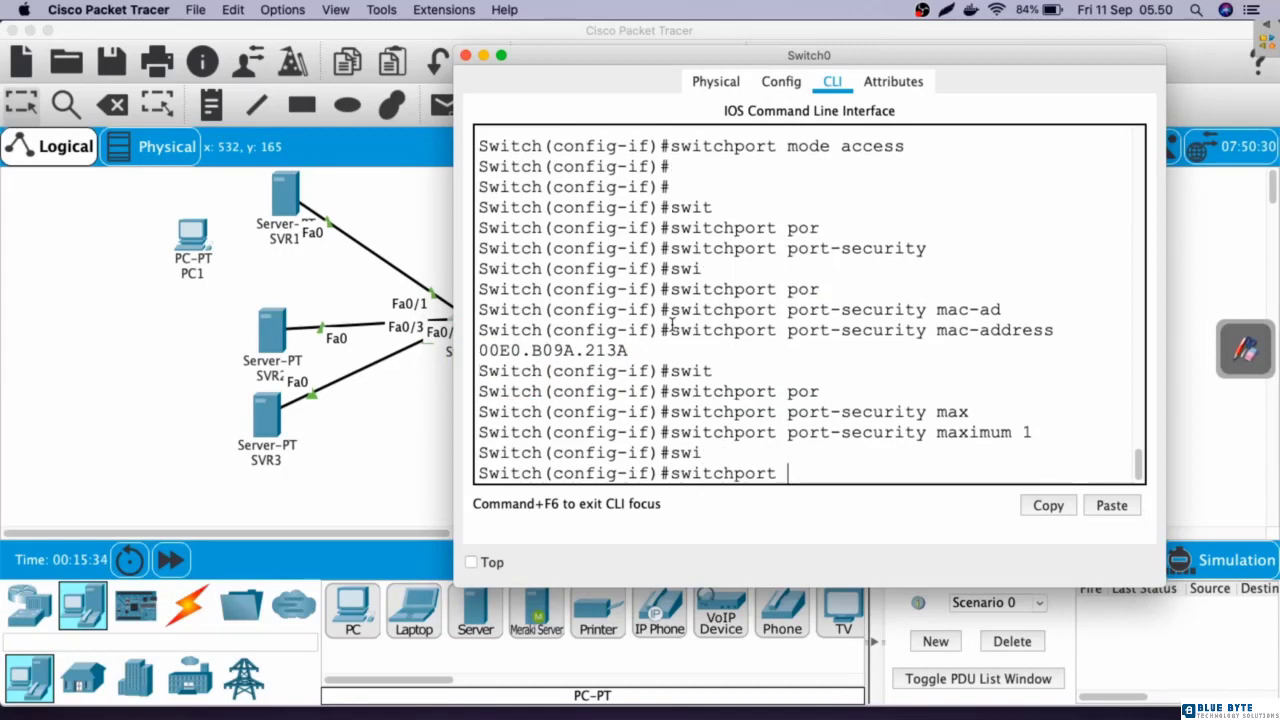
key("Tab")
type("vi")
key("Tab")
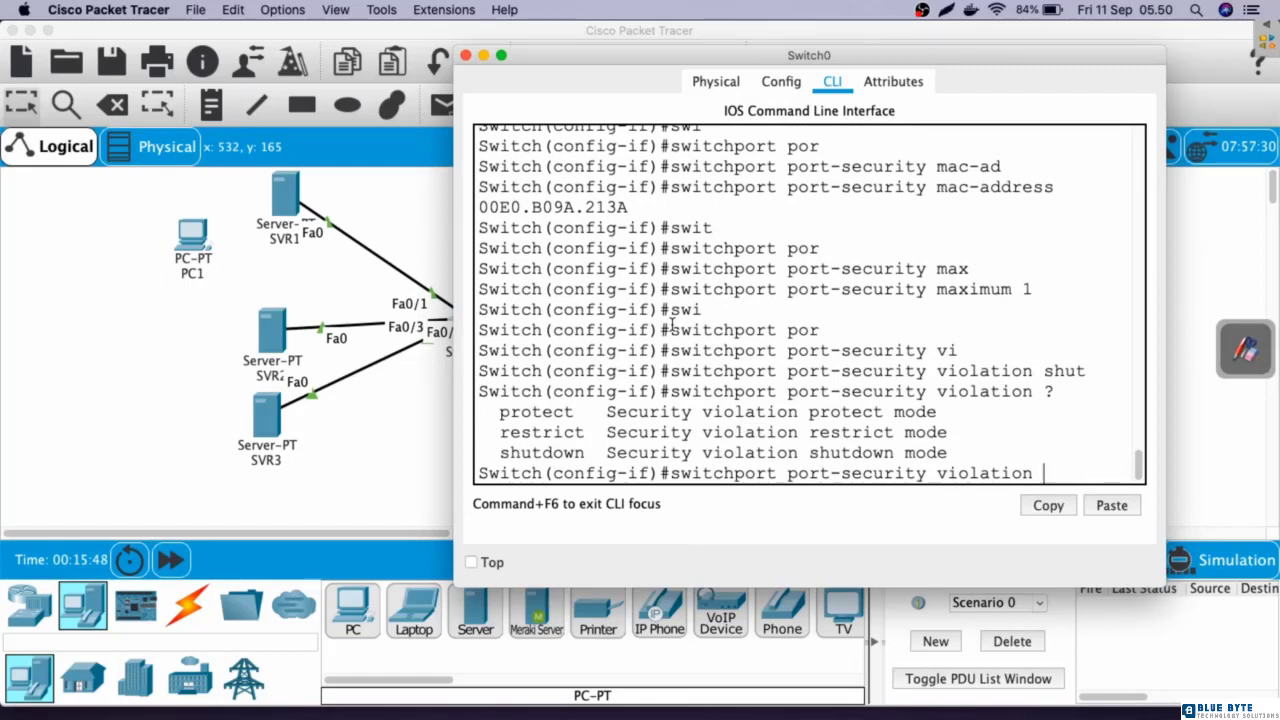
left_click_drag(500, 453, 583, 453)
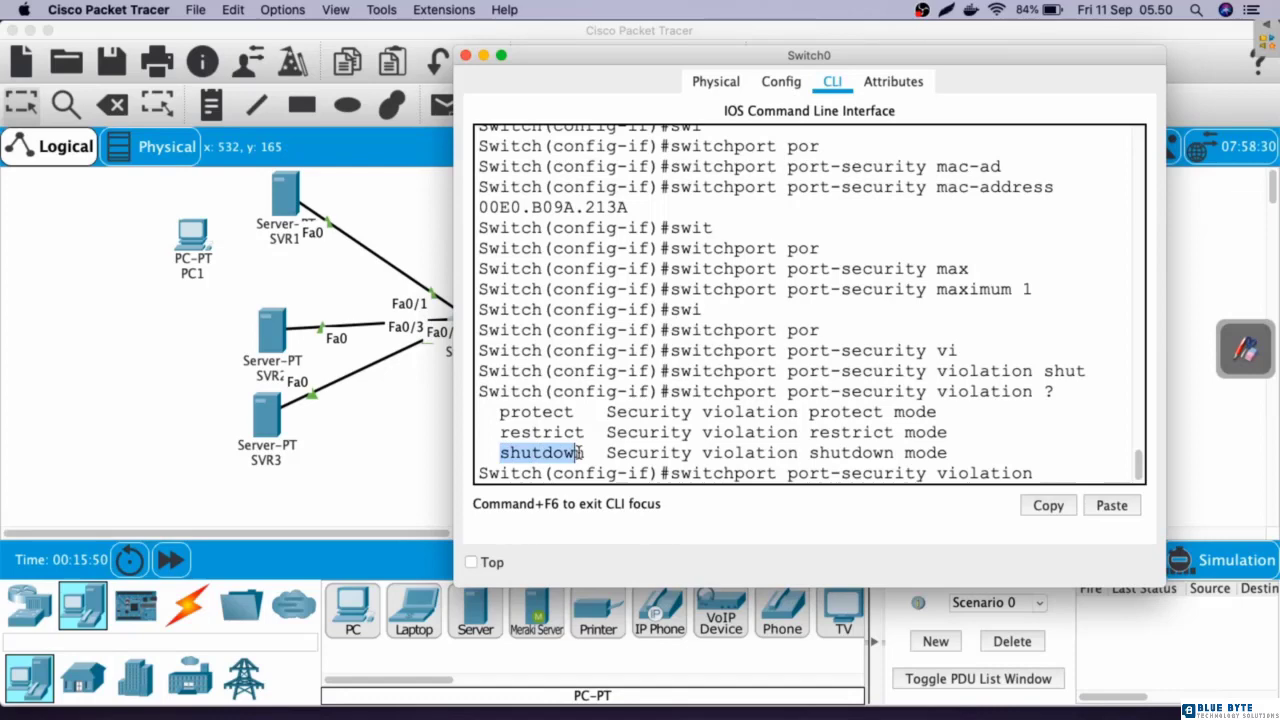
left_click_drag(501, 433, 612, 433)
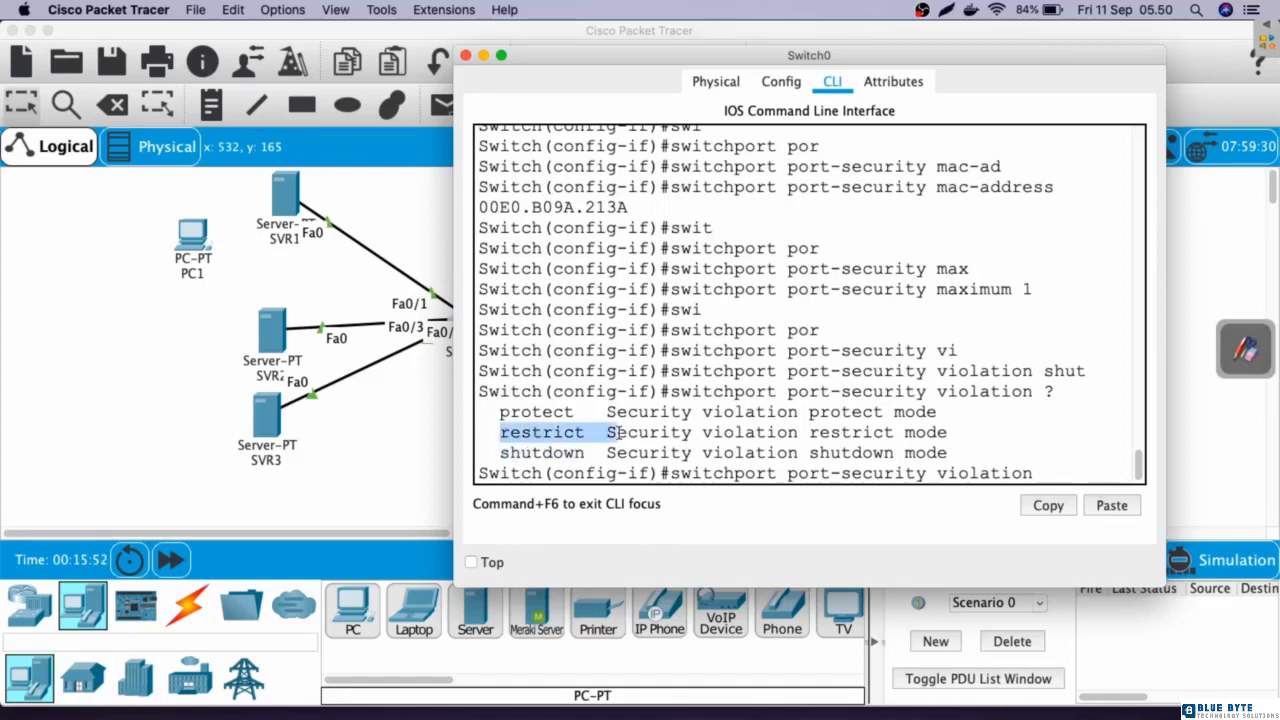
left_click_drag(500, 412, 586, 412)
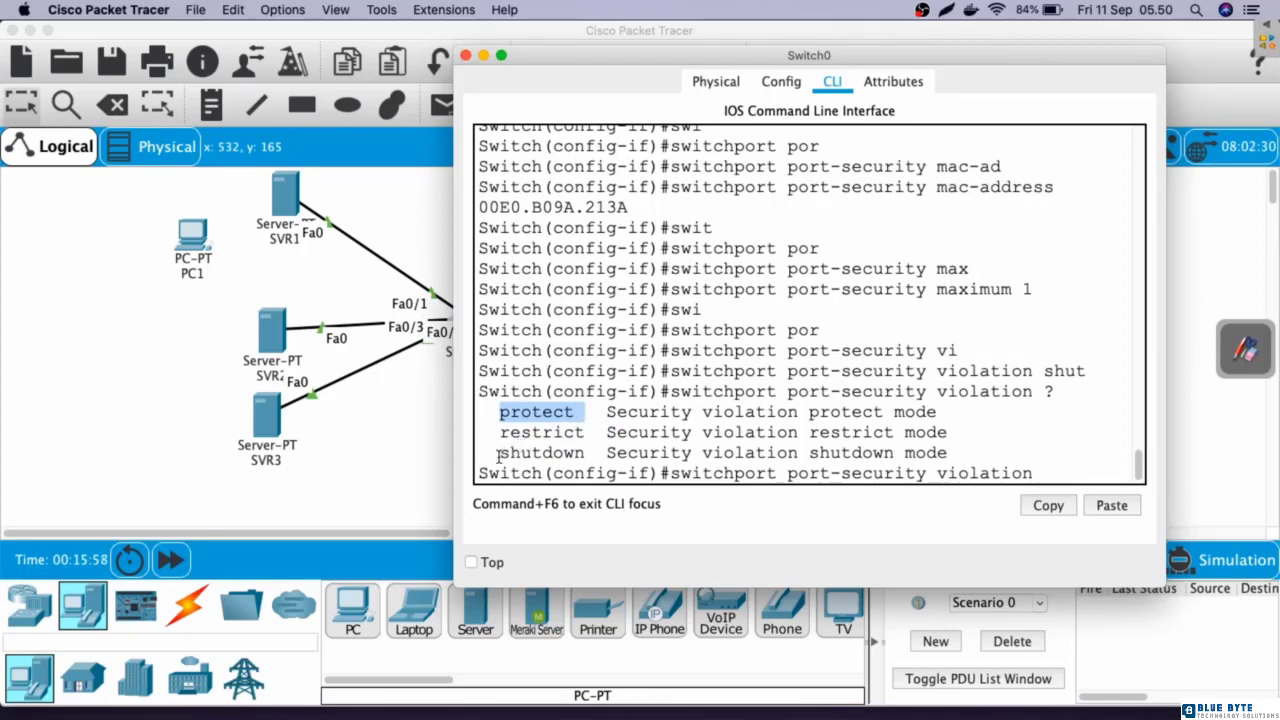
left_click_drag(500, 452, 965, 453)
Apply switchport port-security violation shutdown on Fa0/1
left_click(965, 453)
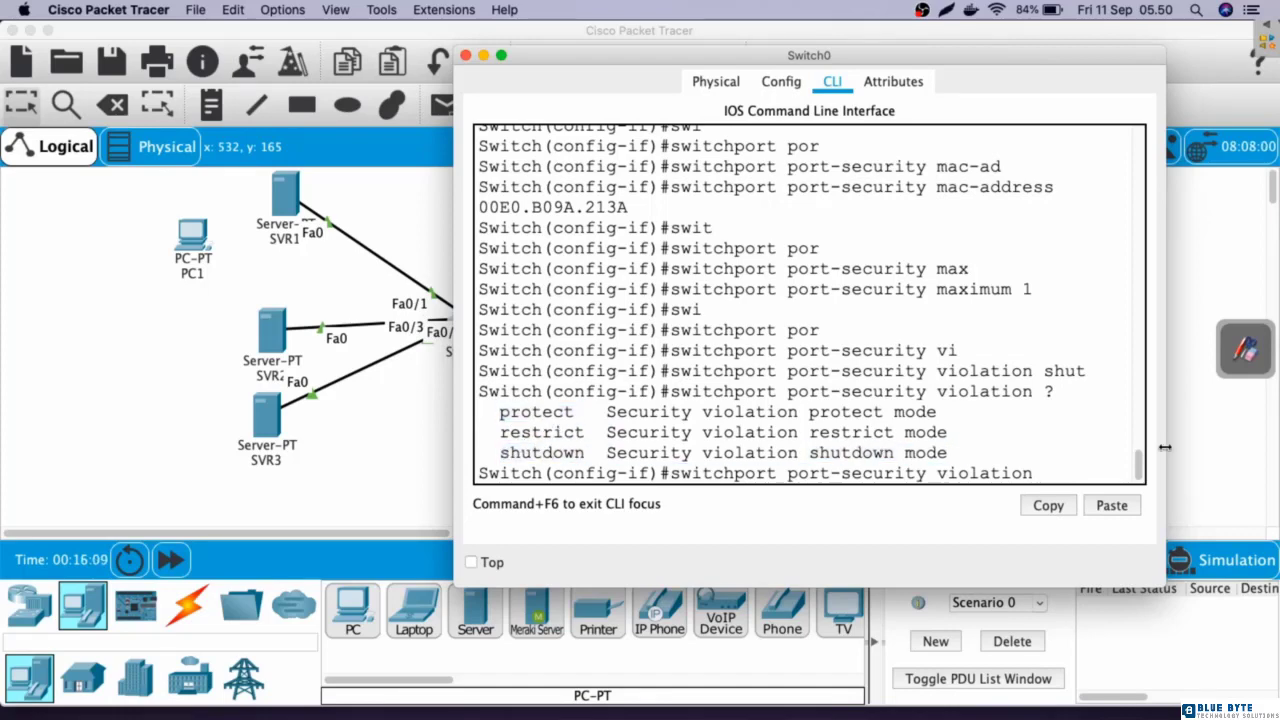
type("shutdown")
key("Return")
key("Return")
key("Return")
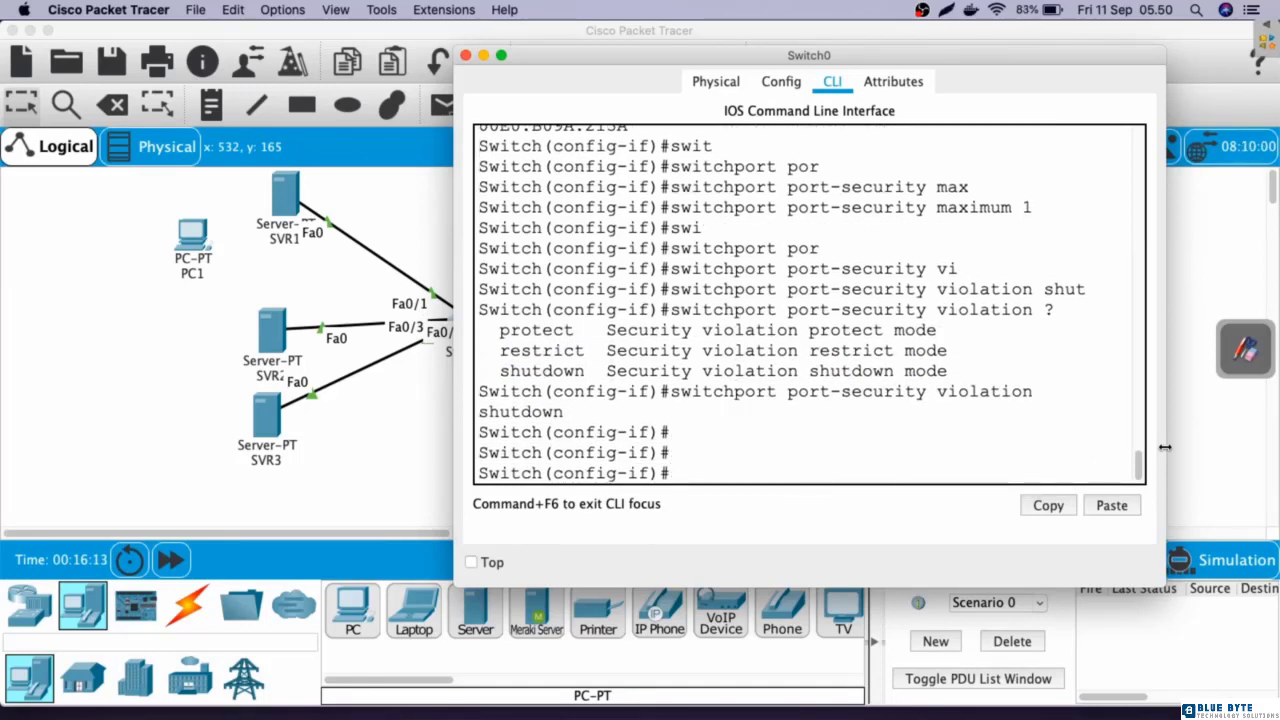